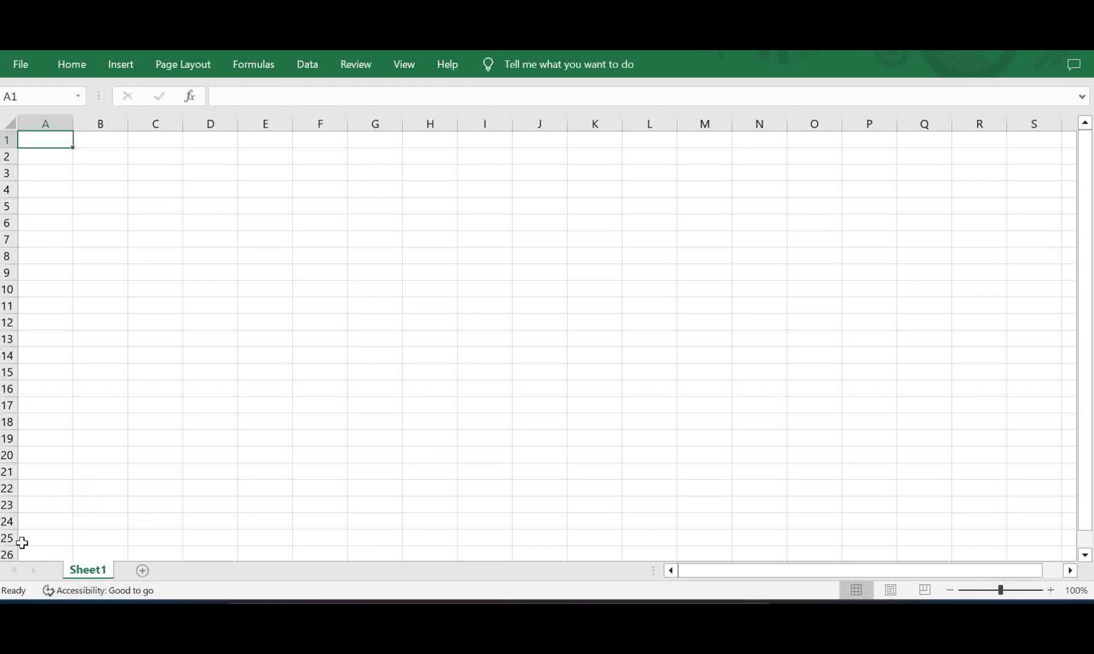
Bring up the context menu for the Sheet1 tab
right_click(92, 575)
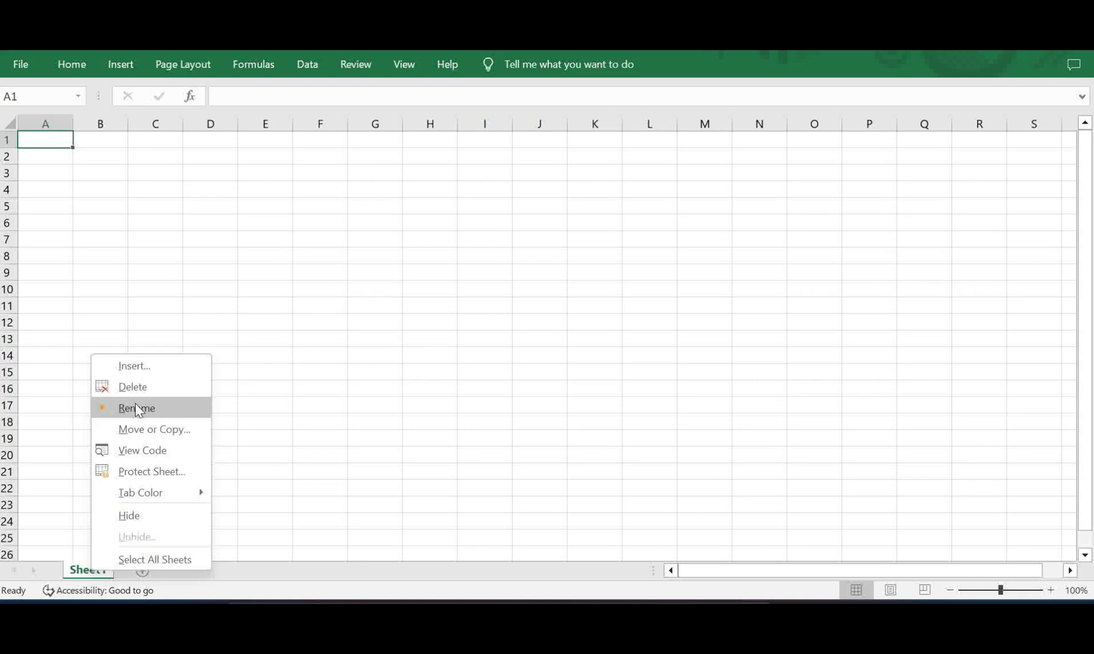
Rename the Sheet1 tab to 'first sheet'
click(77, 574)
right_click(77, 574)
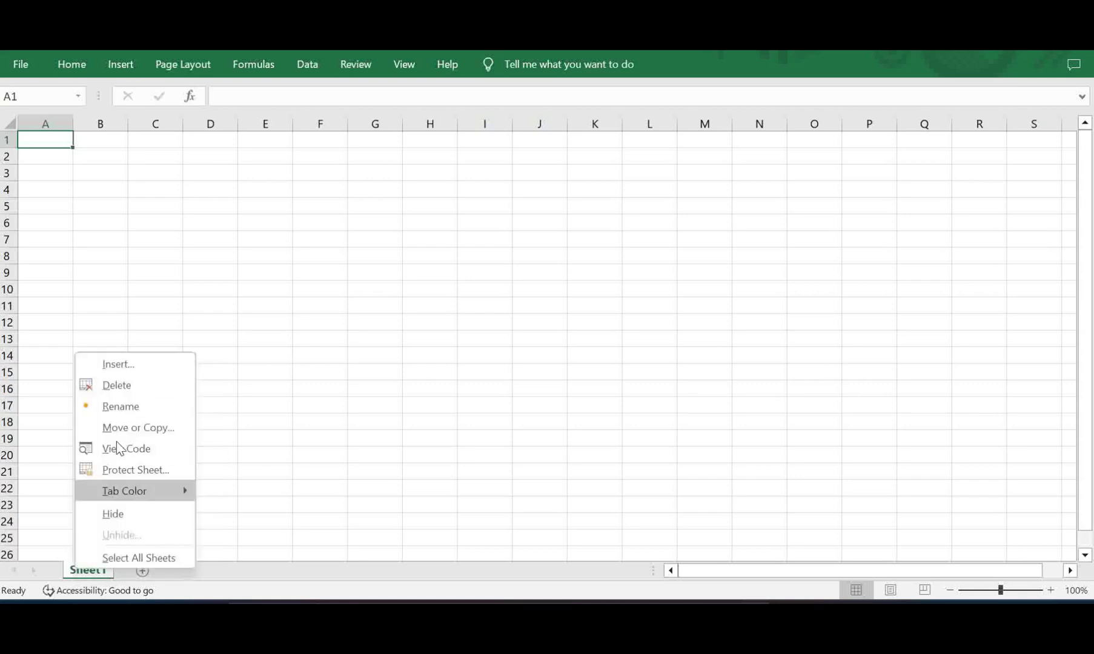
click(124, 413)
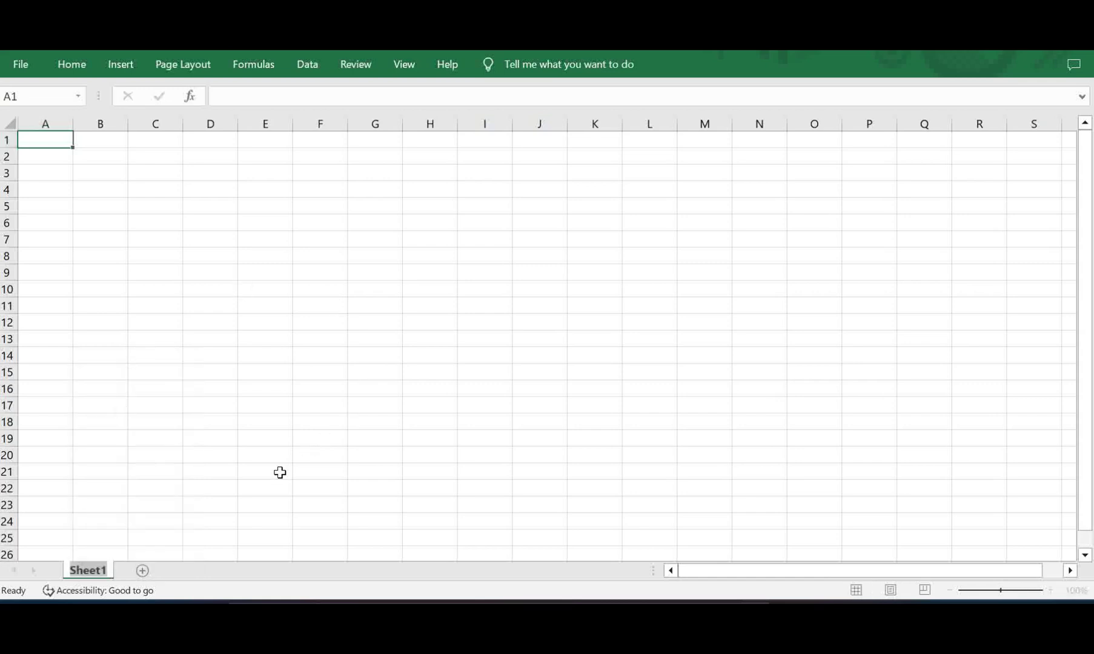
click(108, 570)
key(BackSpace)
key(BackSpace)
key(BackSpace)
key(BackSpace)
key(BackSpace)
key(BackSpace)
text(first)
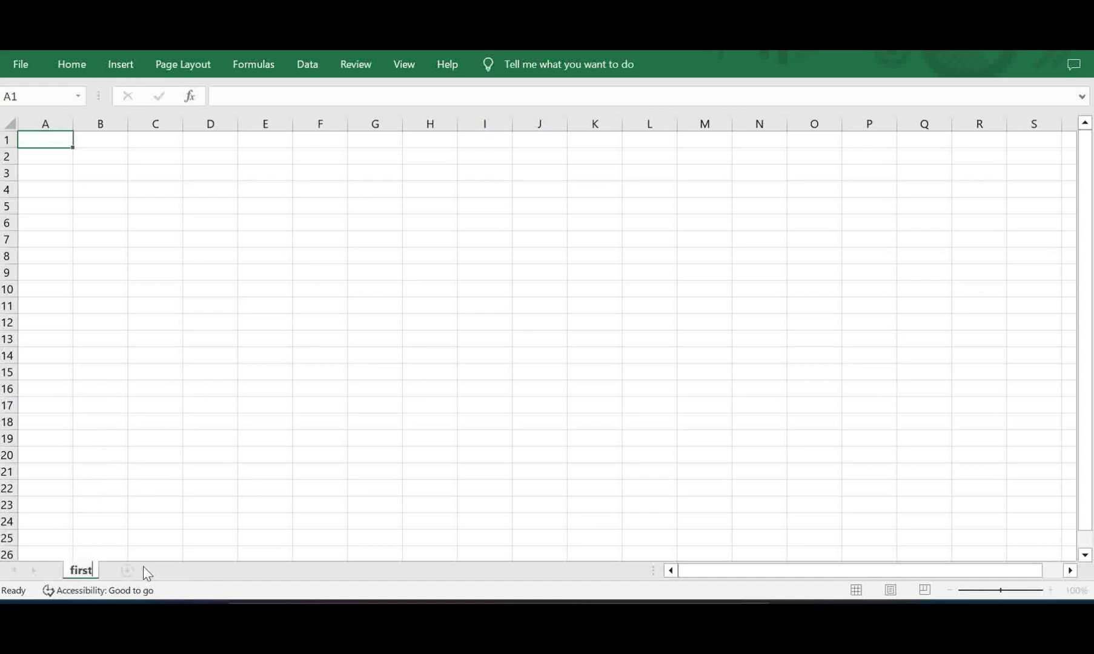
text( sheet)
click(199, 455)
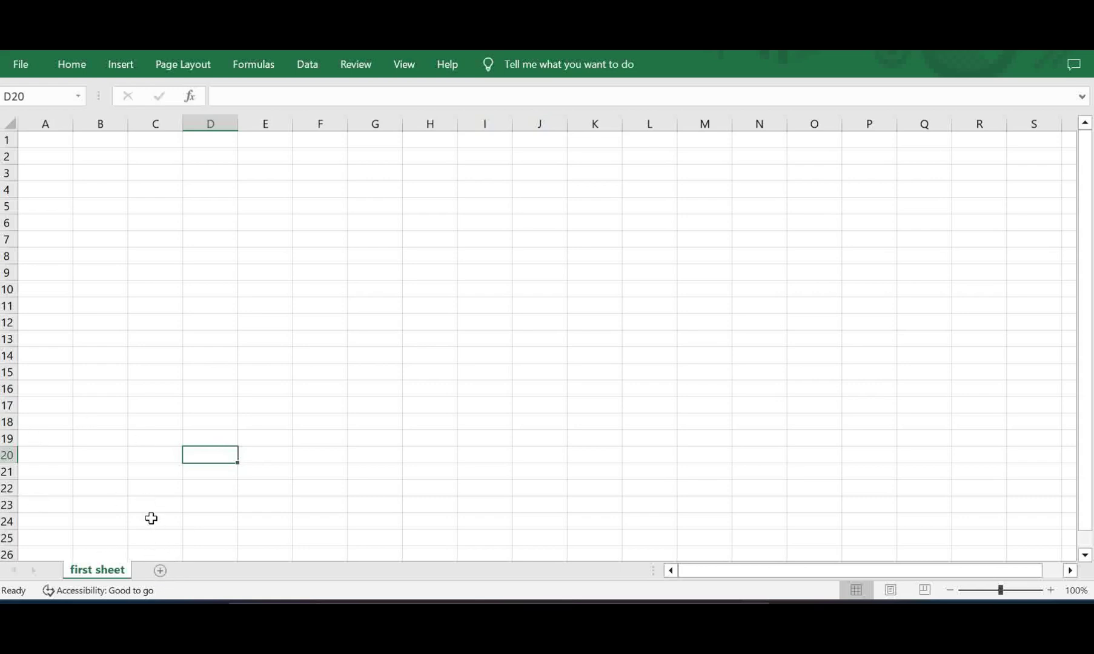
Add a new sheet after first sheet and name it 'second sheet'
click(161, 571)
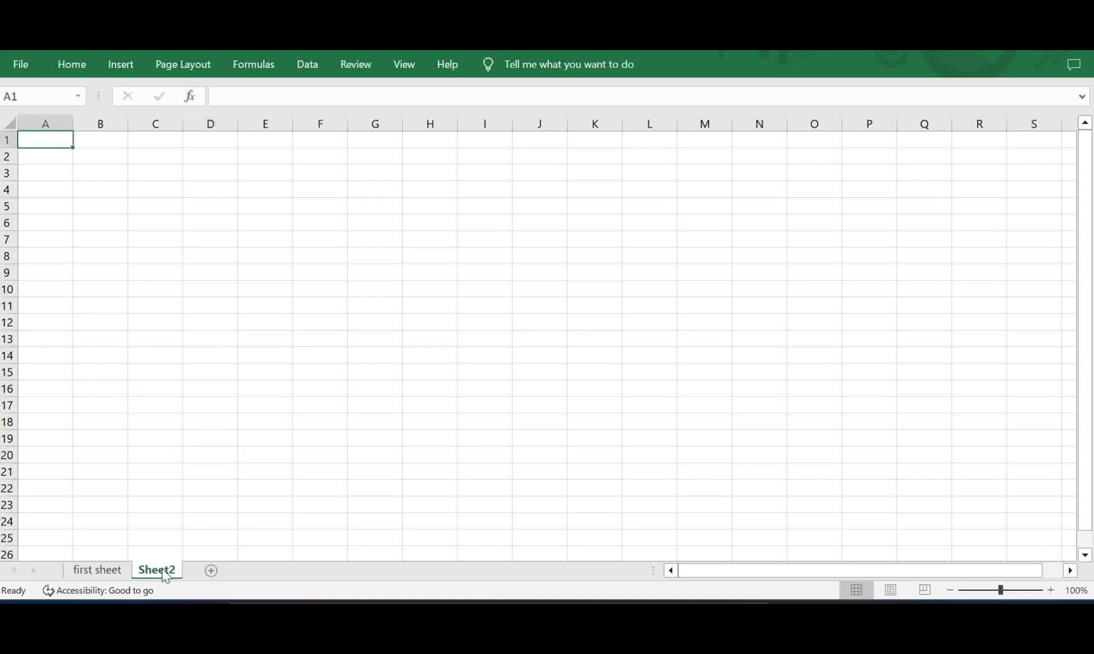
right_click(164, 573)
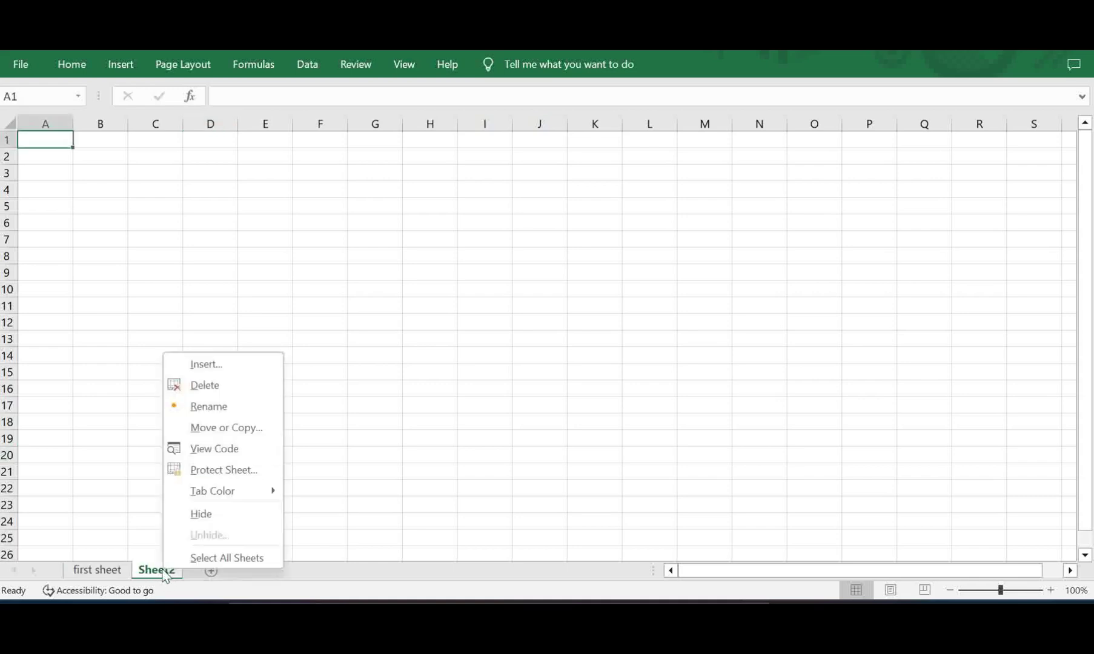
click(233, 407)
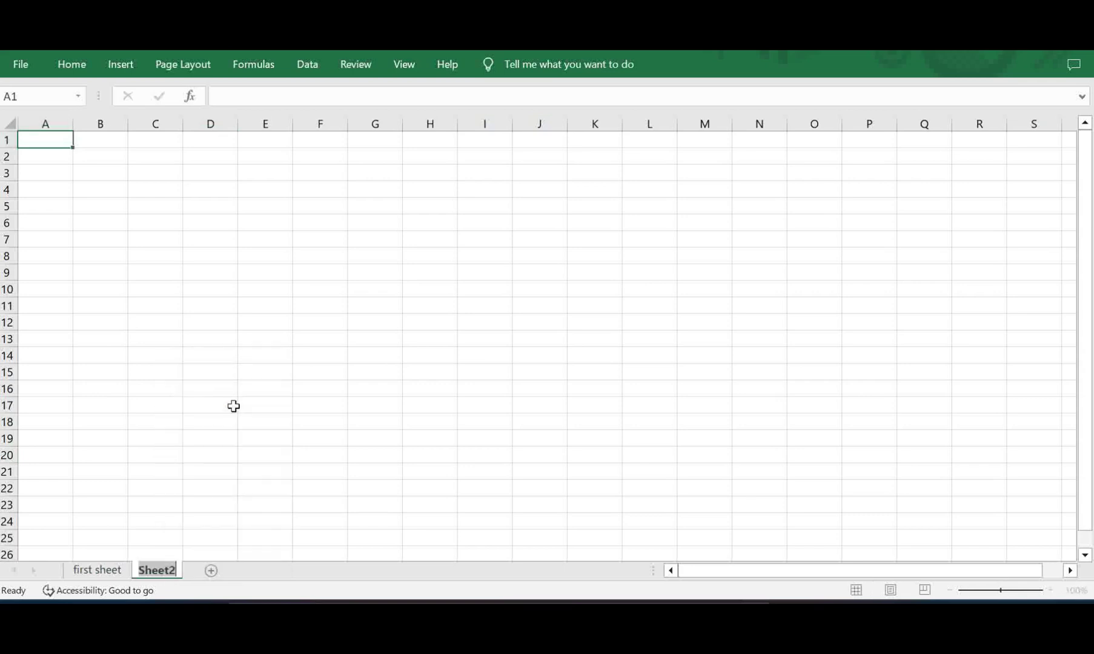
text(second sheet)
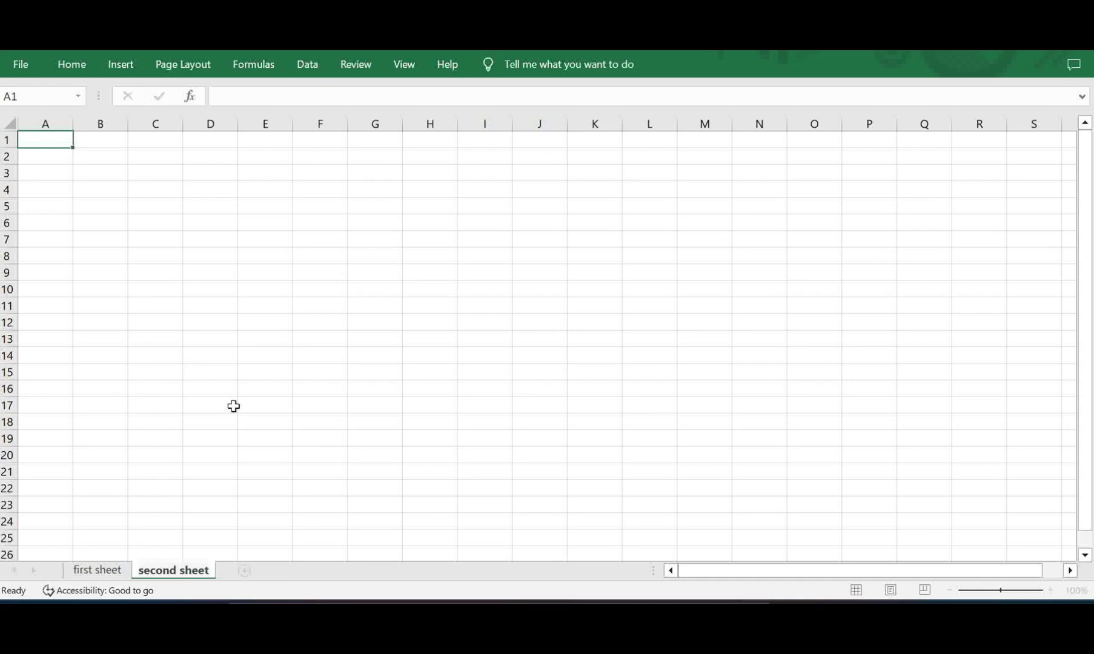
Add another sheet and name it 'third sheet'
click(245, 570)
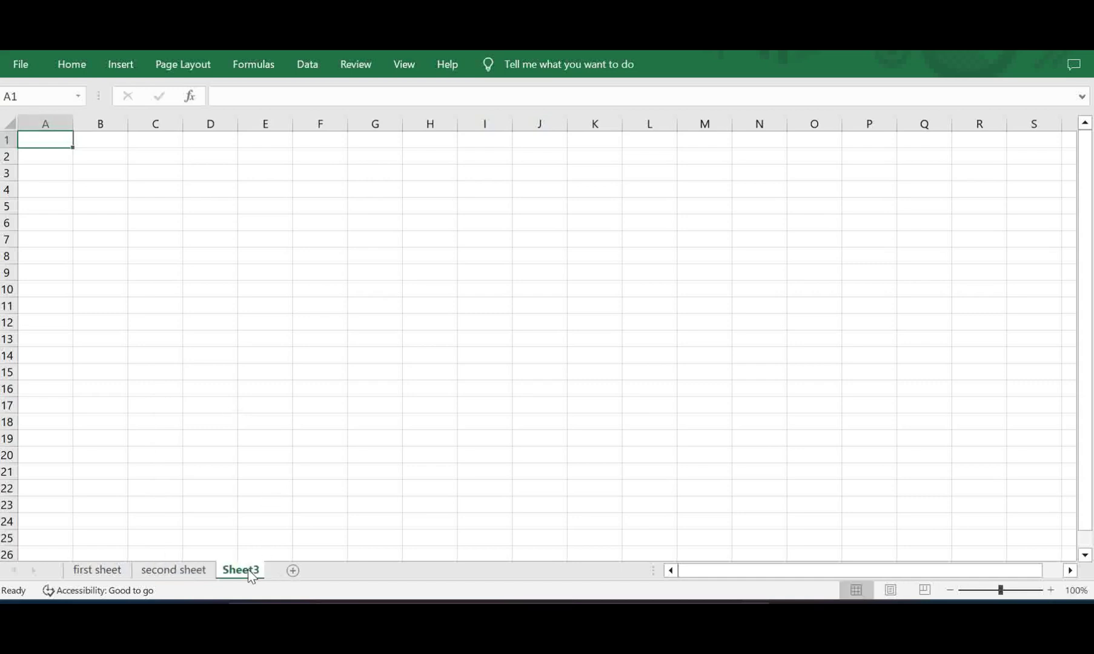
right_click(250, 574)
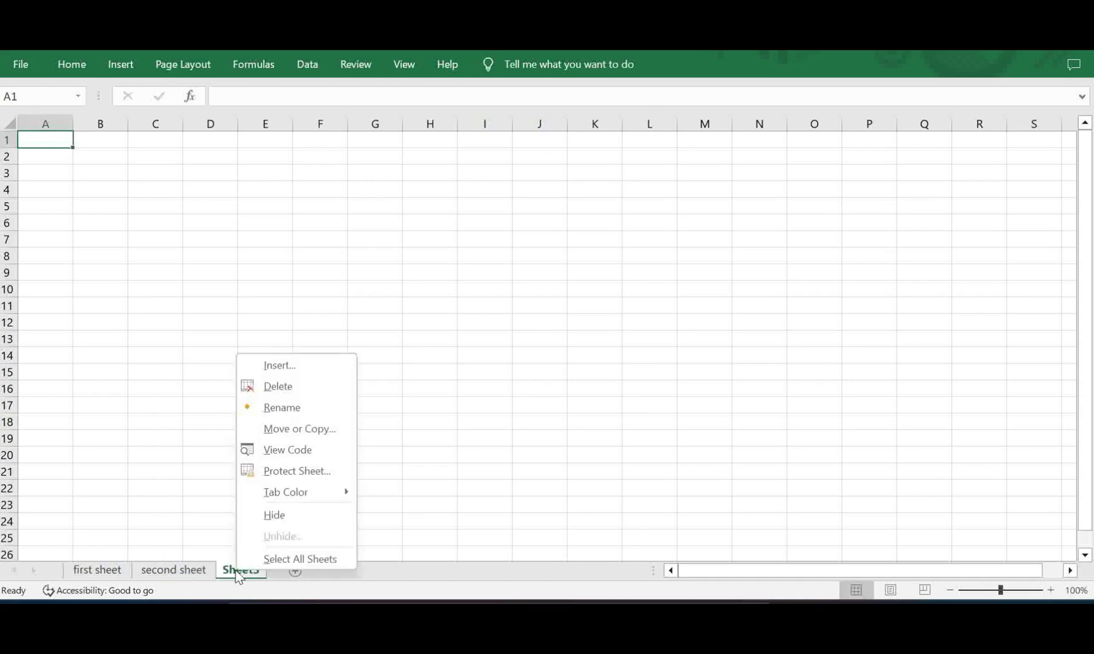
click(319, 411)
text(thir)
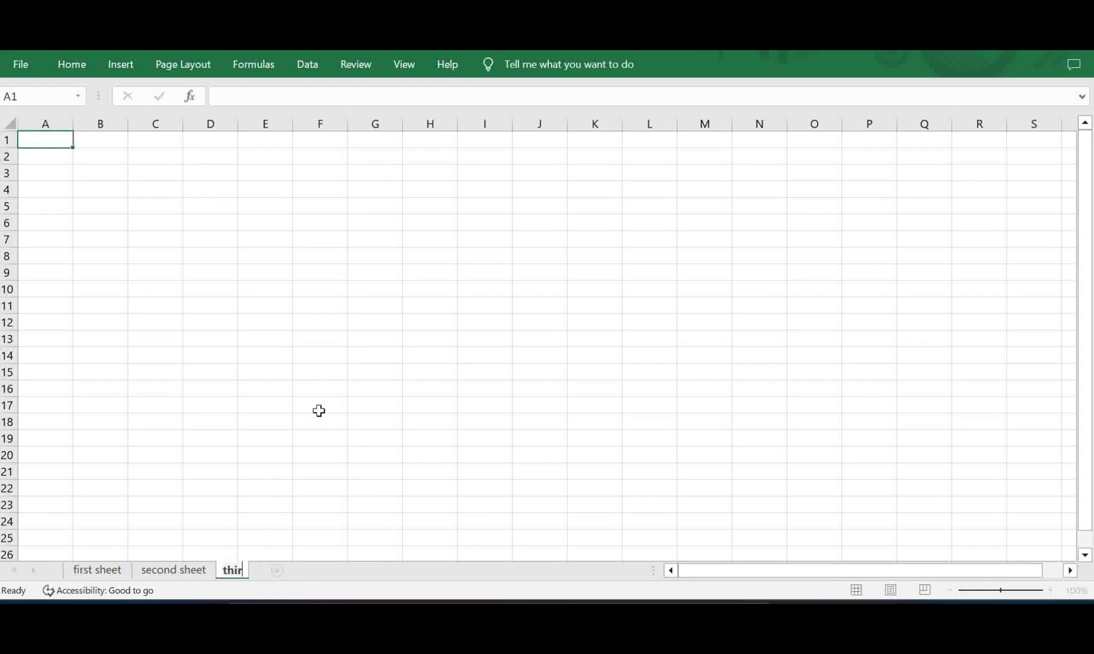
text(d sheet)
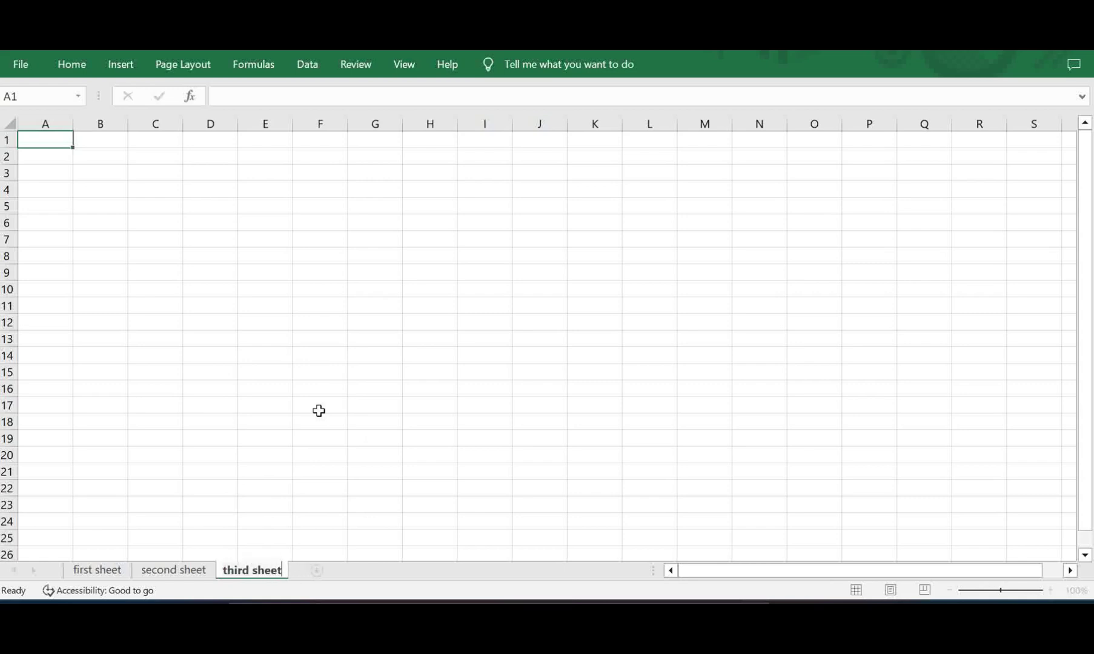
click(206, 421)
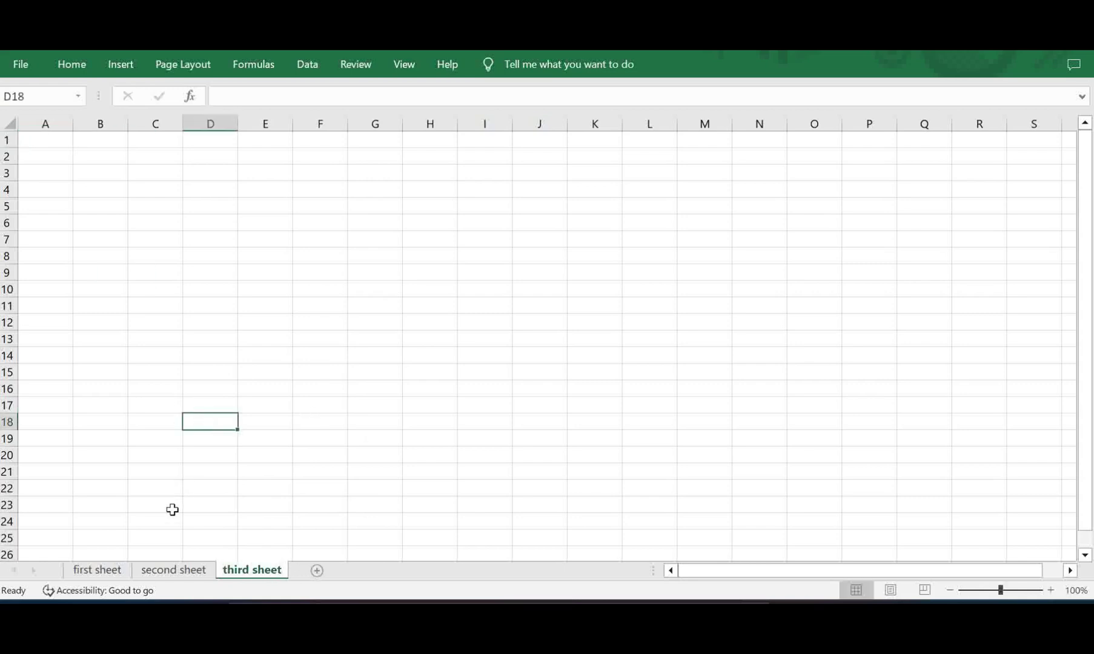
click(101, 574)
Insert a blank worksheet, Sheet4, before first sheet
right_click(104, 581)
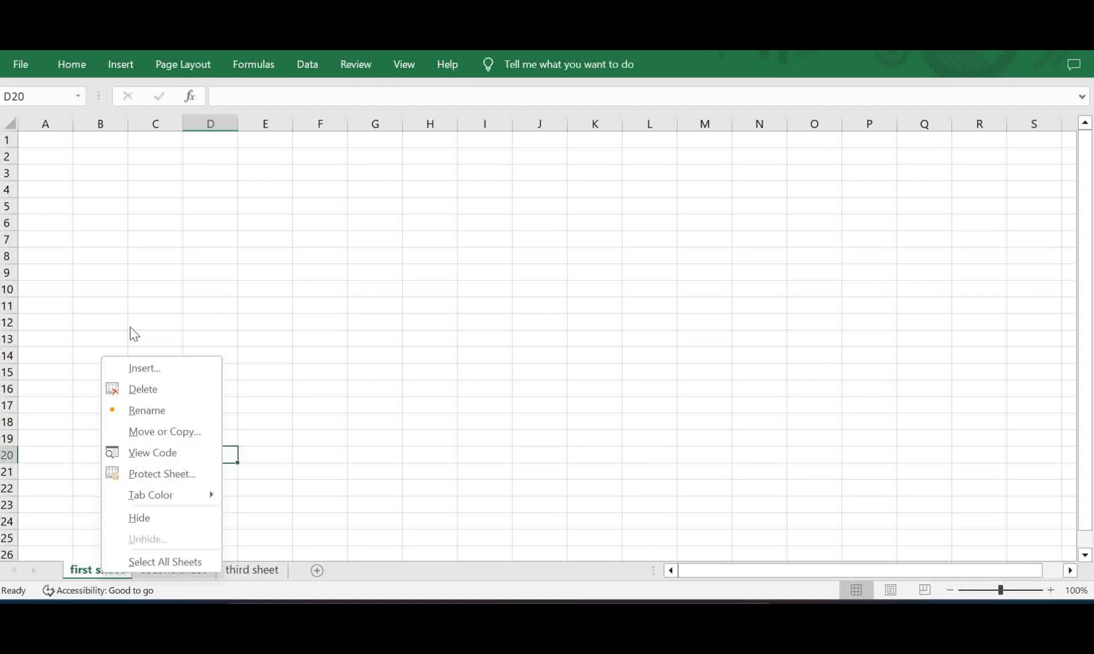
click(161, 371)
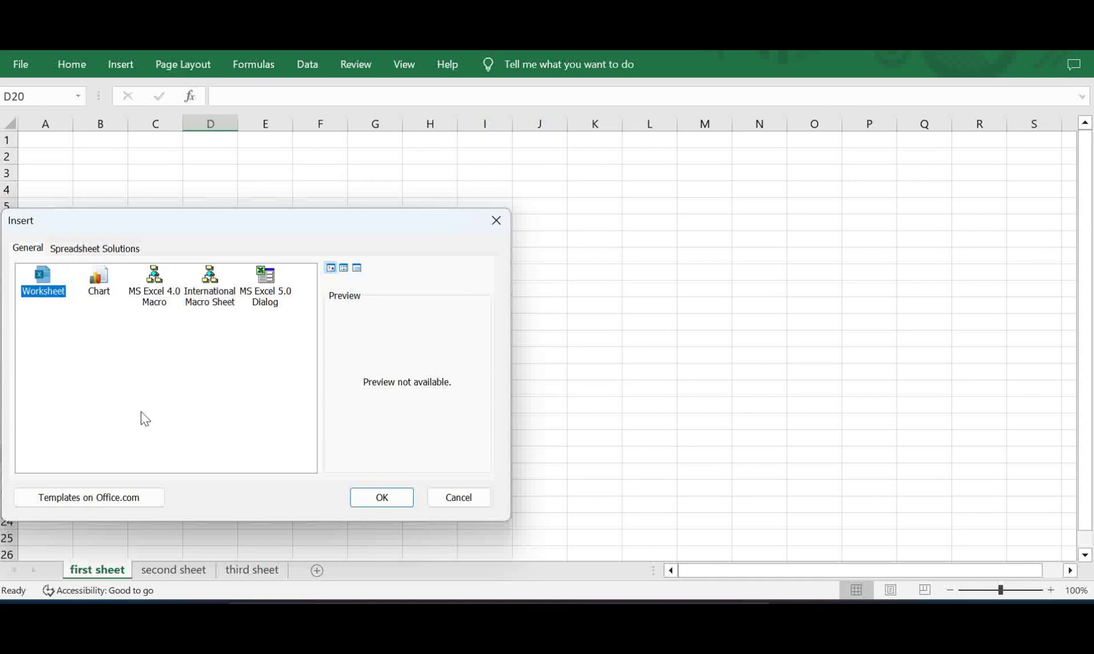
click(387, 497)
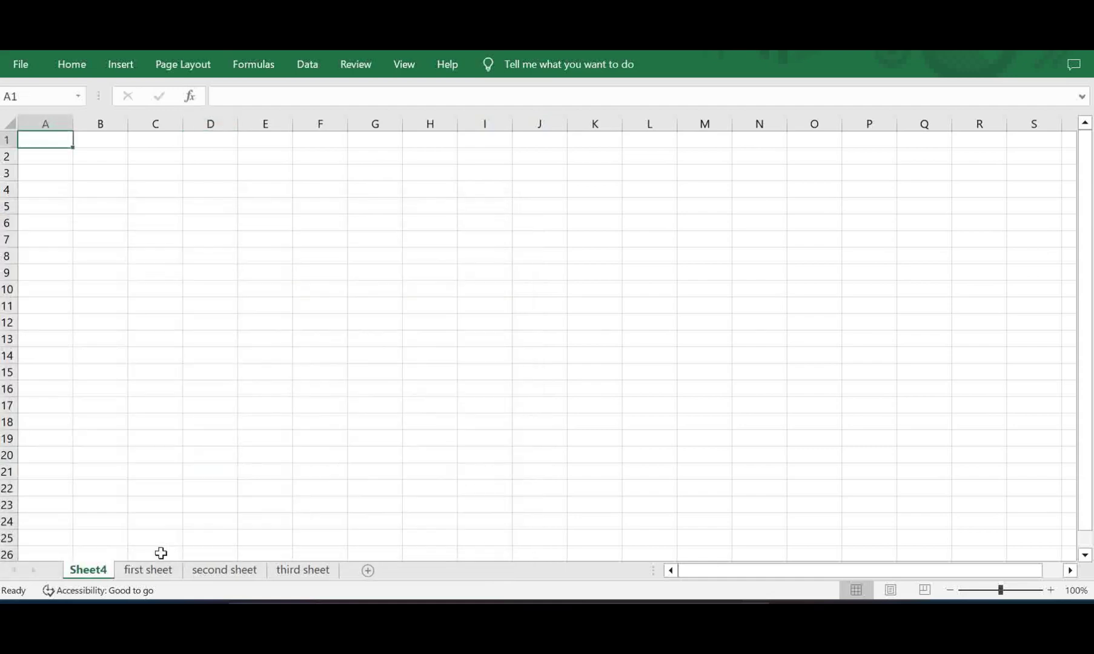
Insert another blank worksheet, Sheet5, before Sheet4
right_click(90, 575)
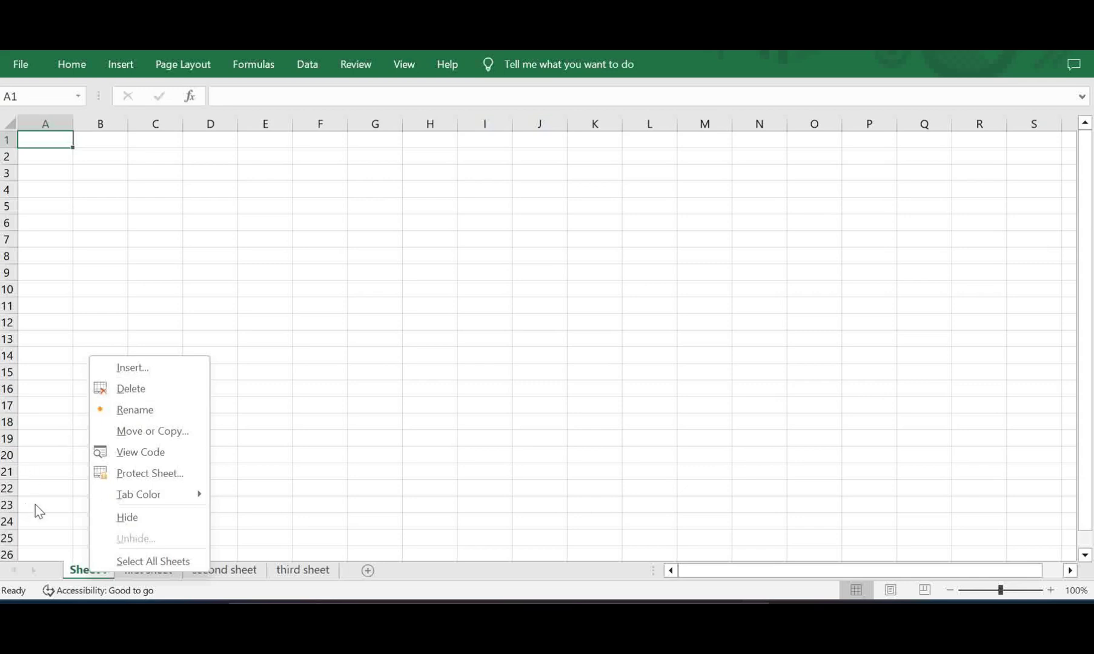
key(Escape)
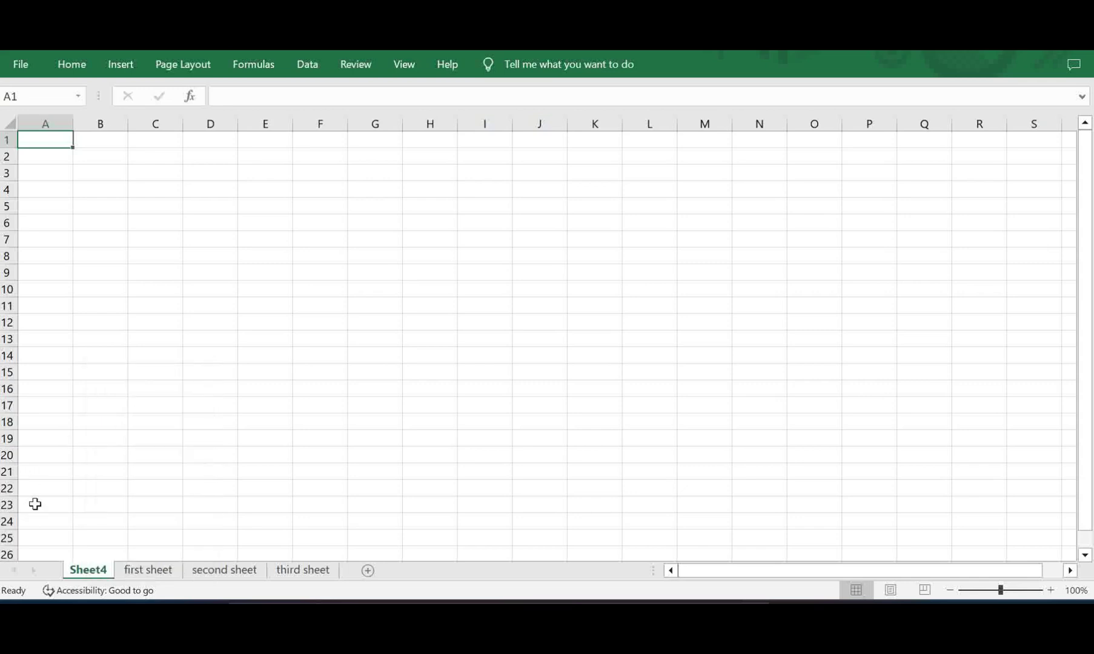
right_click(89, 573)
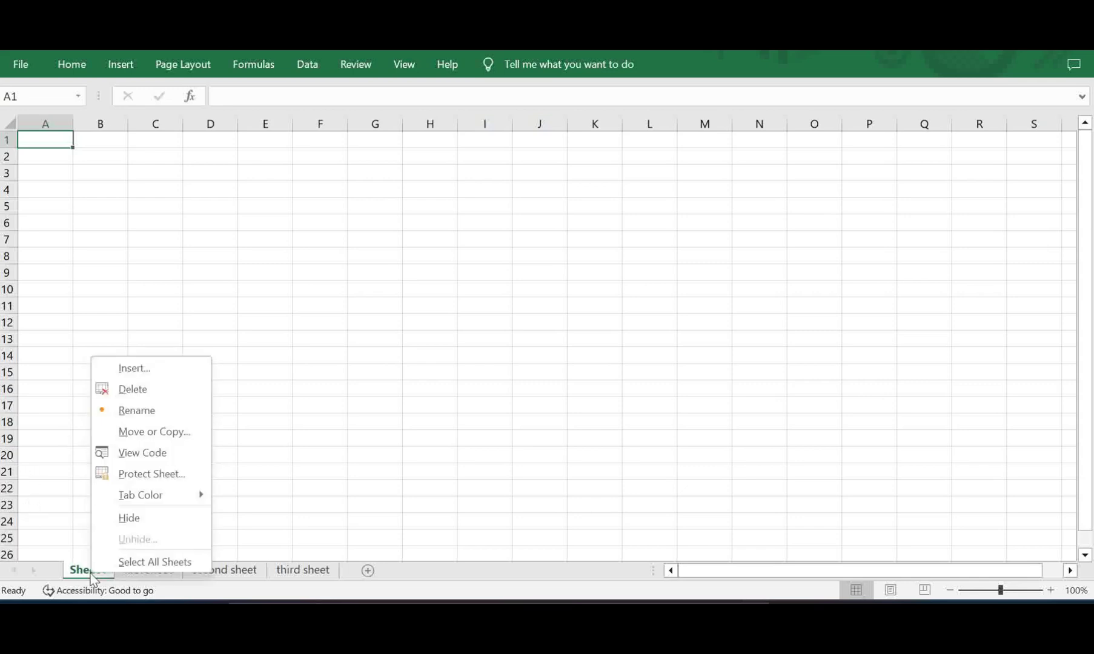
click(151, 366)
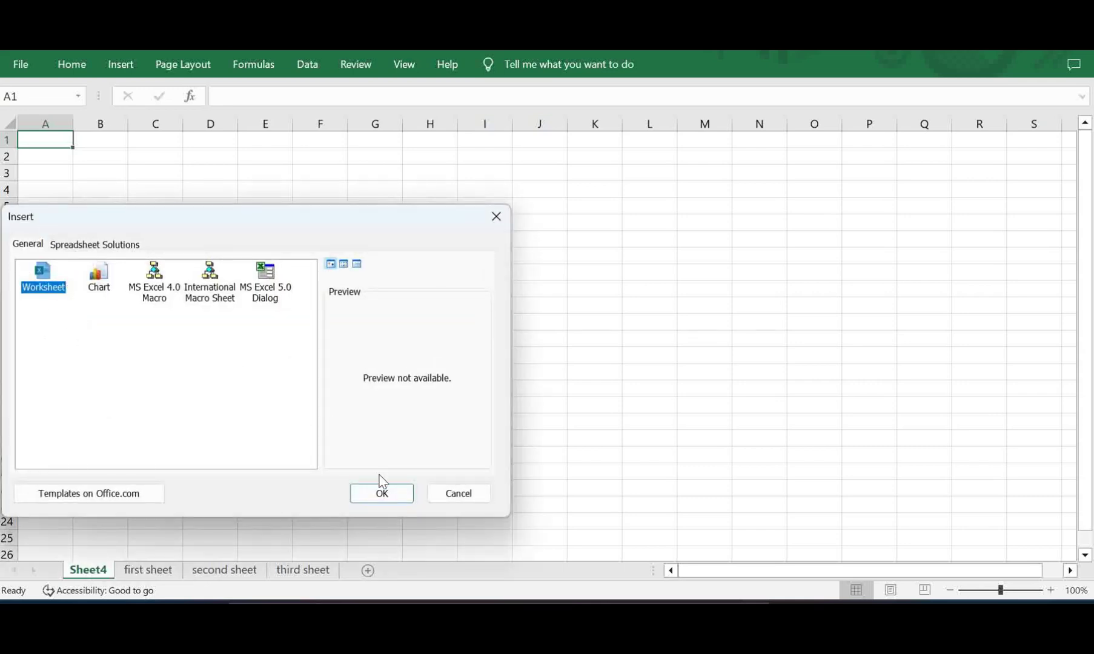
click(381, 493)
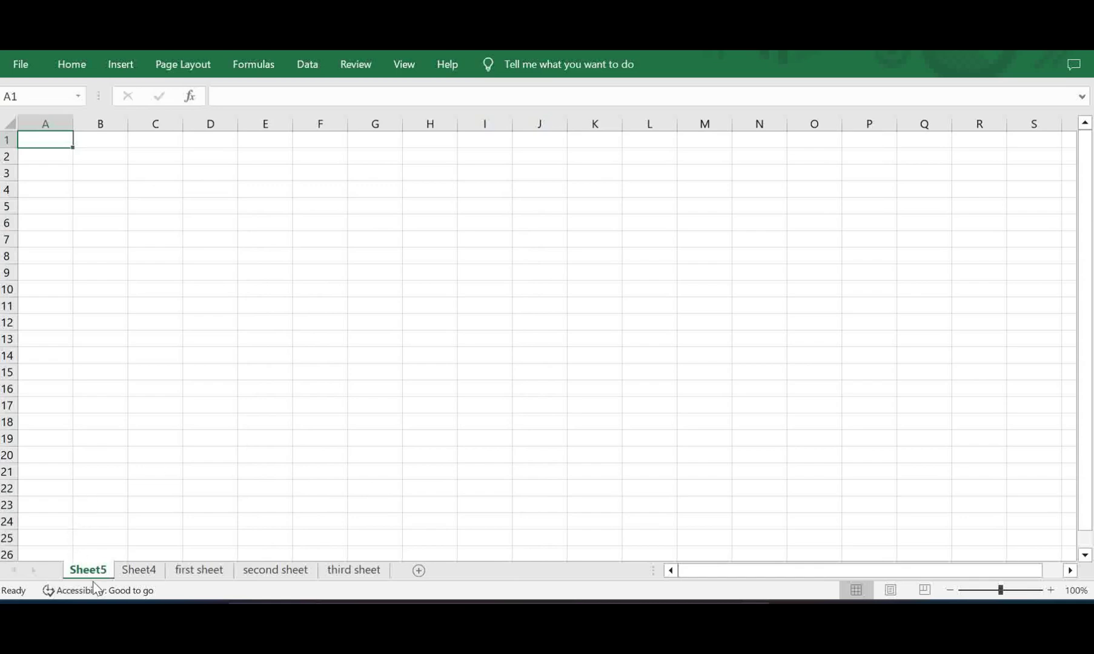
Add a new blank sheet, Sheet6, right after Sheet4
right_click(142, 573)
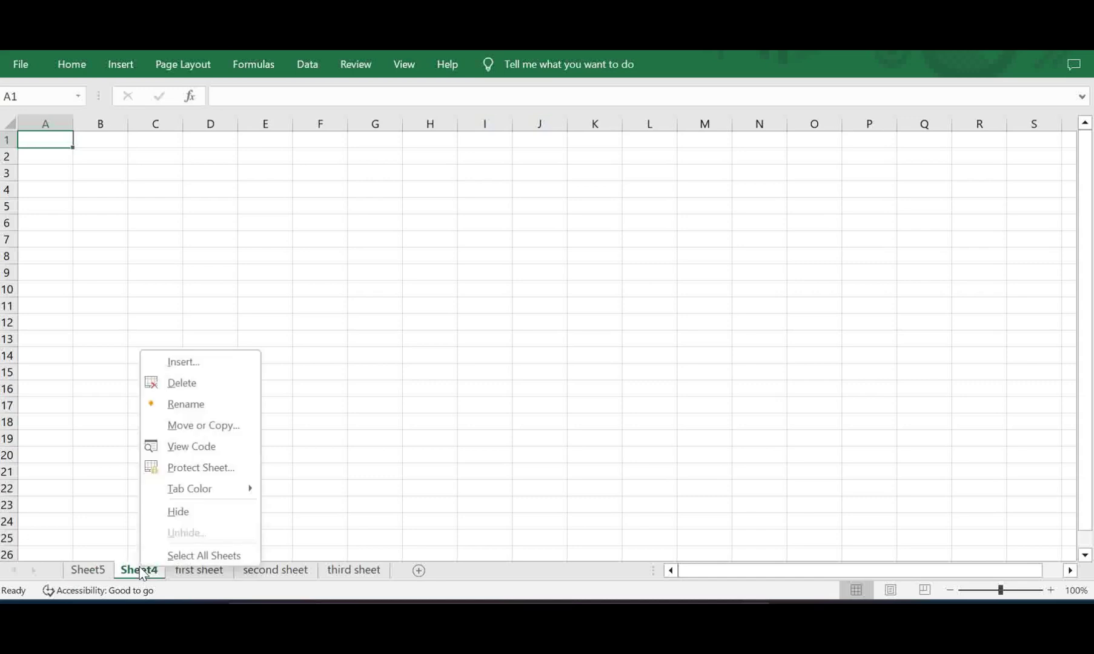
click(95, 575)
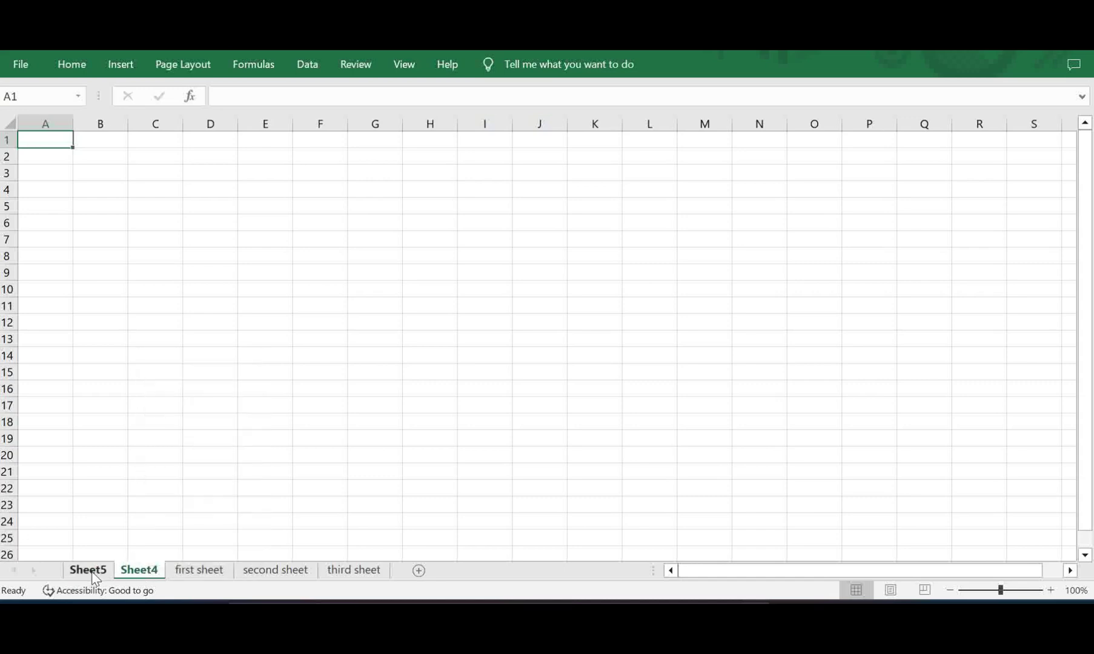
click(419, 571)
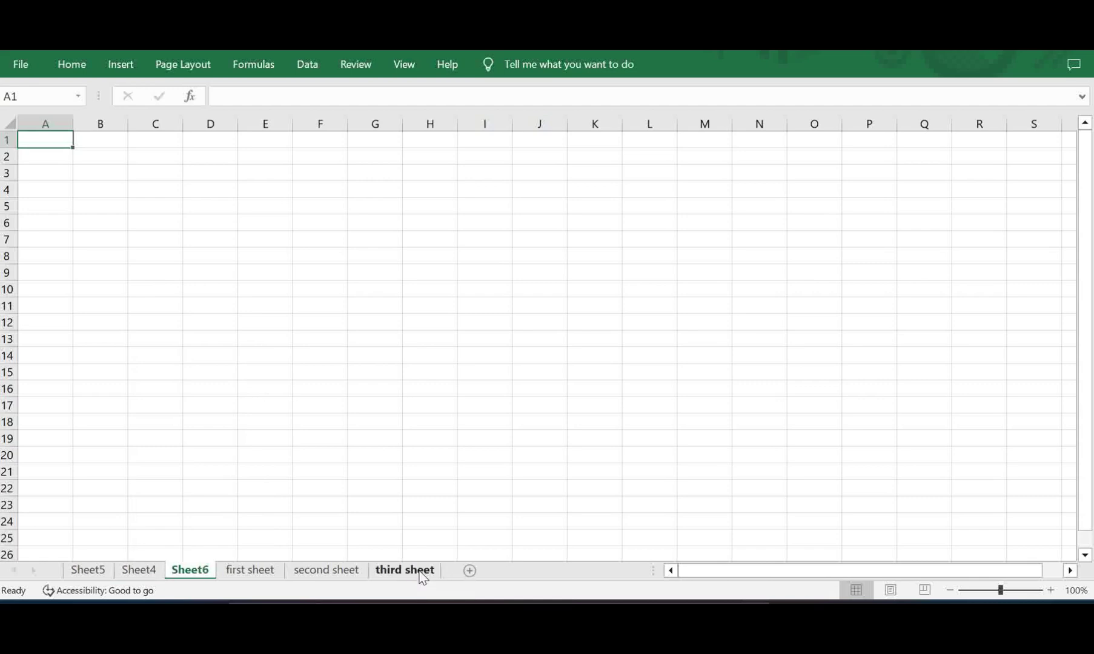
click(139, 573)
click(188, 575)
Add a blank sheet, Sheet7, after second sheet and return to second sheet
click(319, 577)
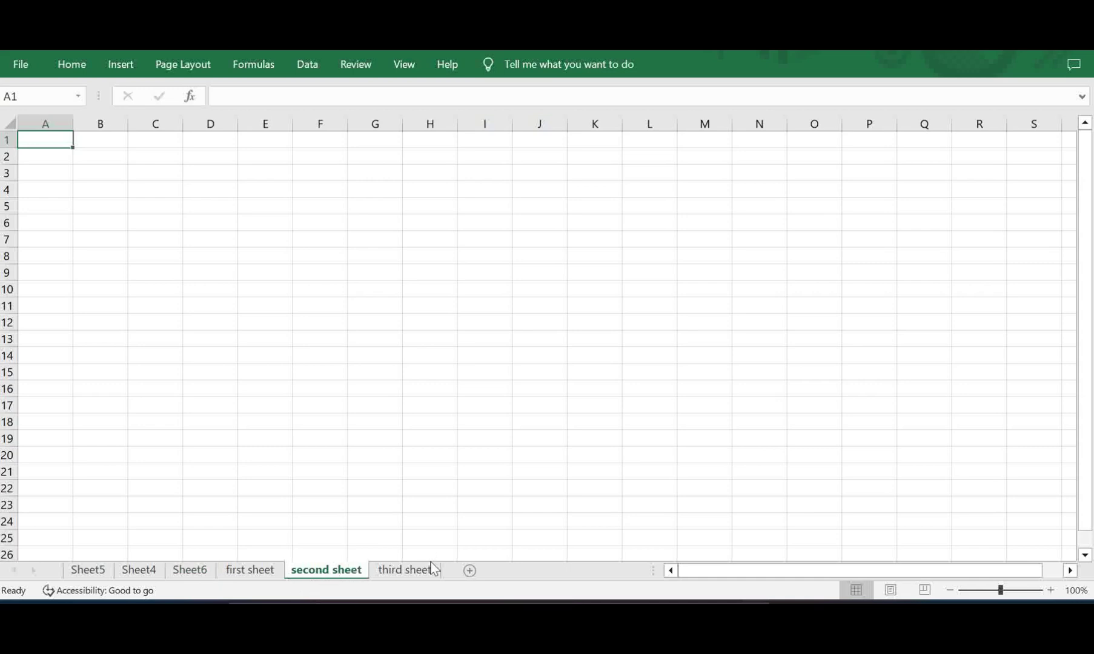
click(471, 573)
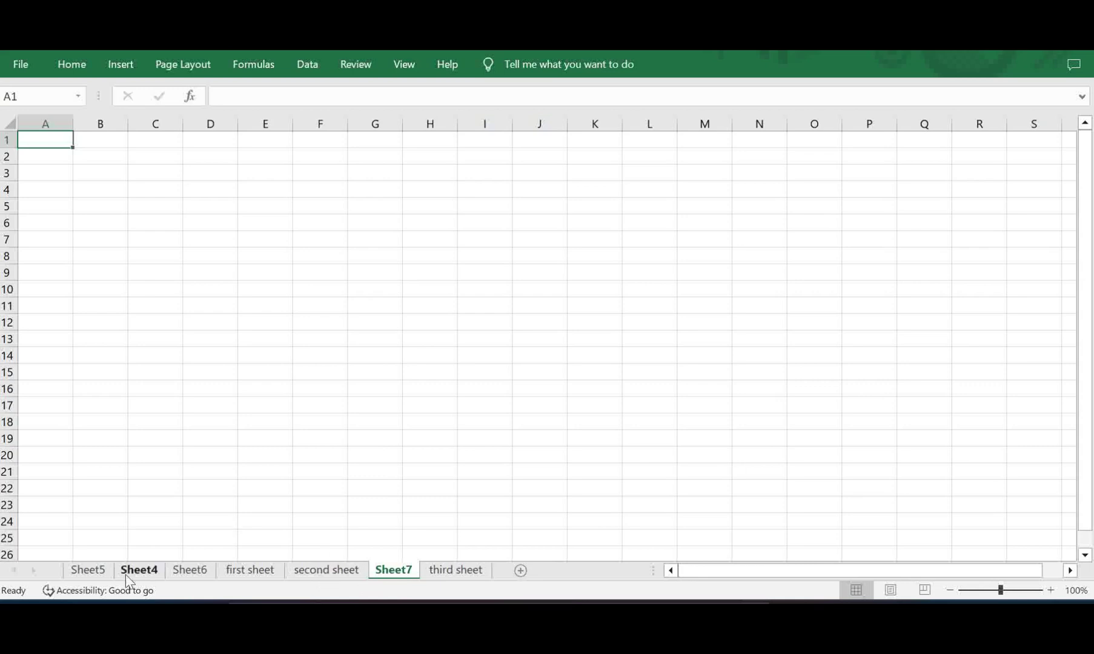
click(310, 574)
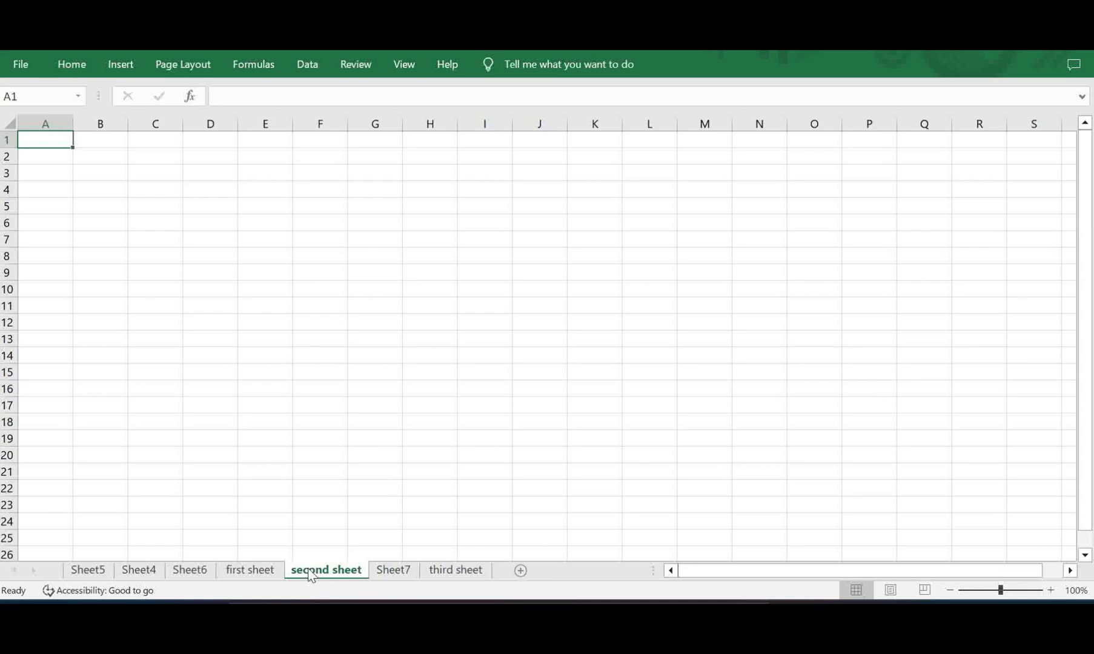
Insert blank Sheet8 between first sheet and second sheet, then reselect second sheet
right_click(310, 574)
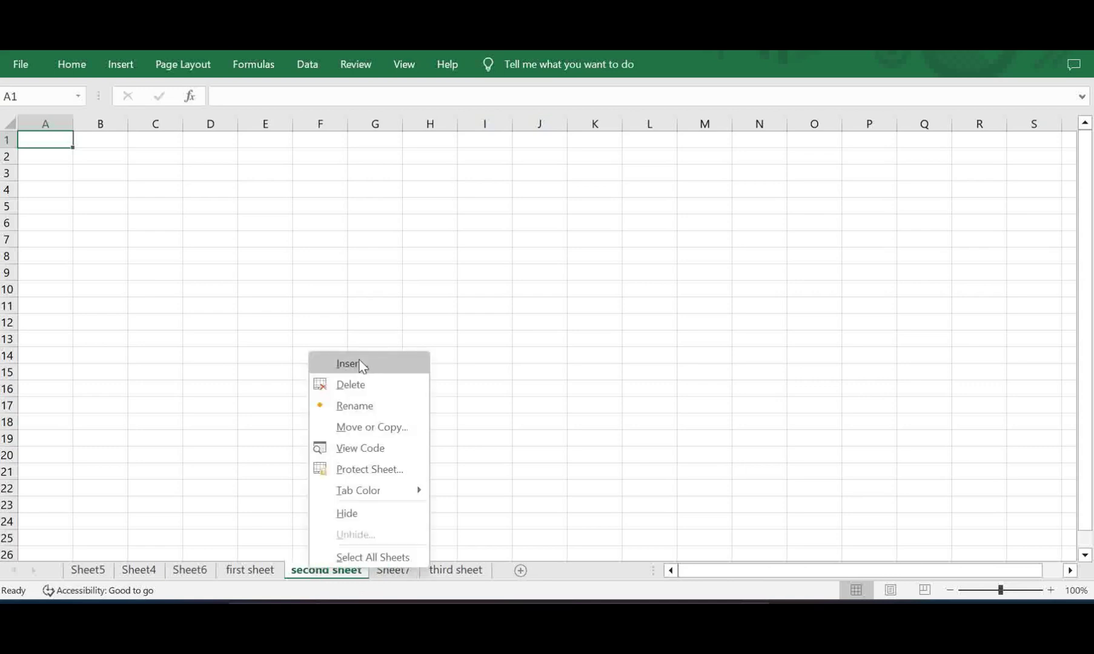
click(357, 364)
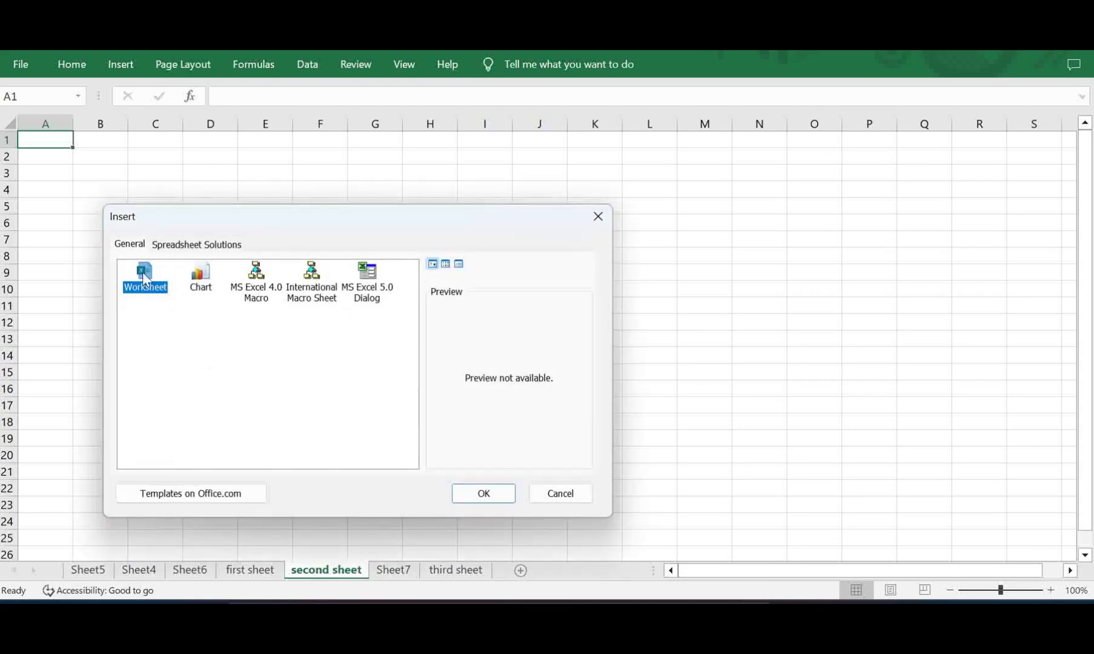
click(484, 498)
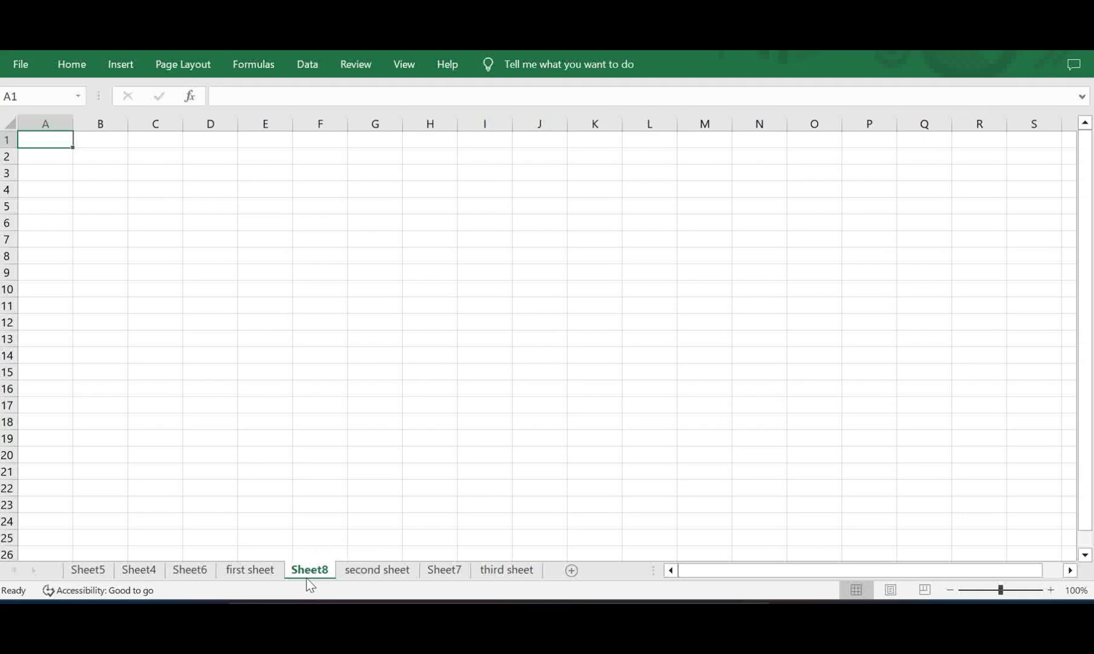
click(379, 572)
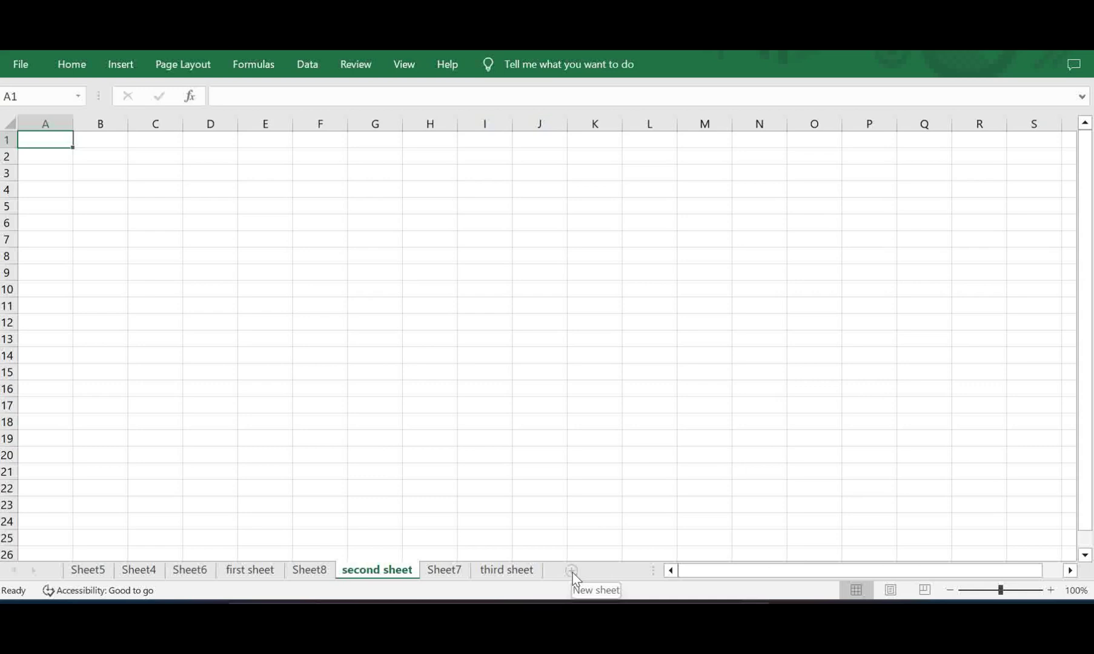
Look through the first sheet, second sheet and third sheet tabs
right_click(374, 578)
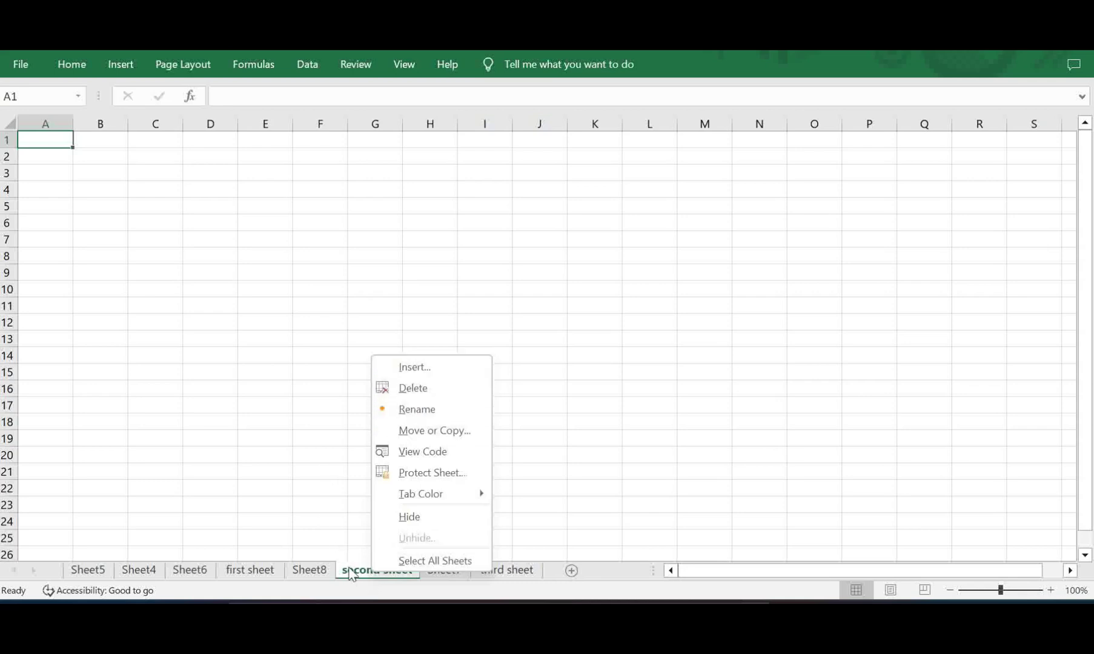
click(350, 572)
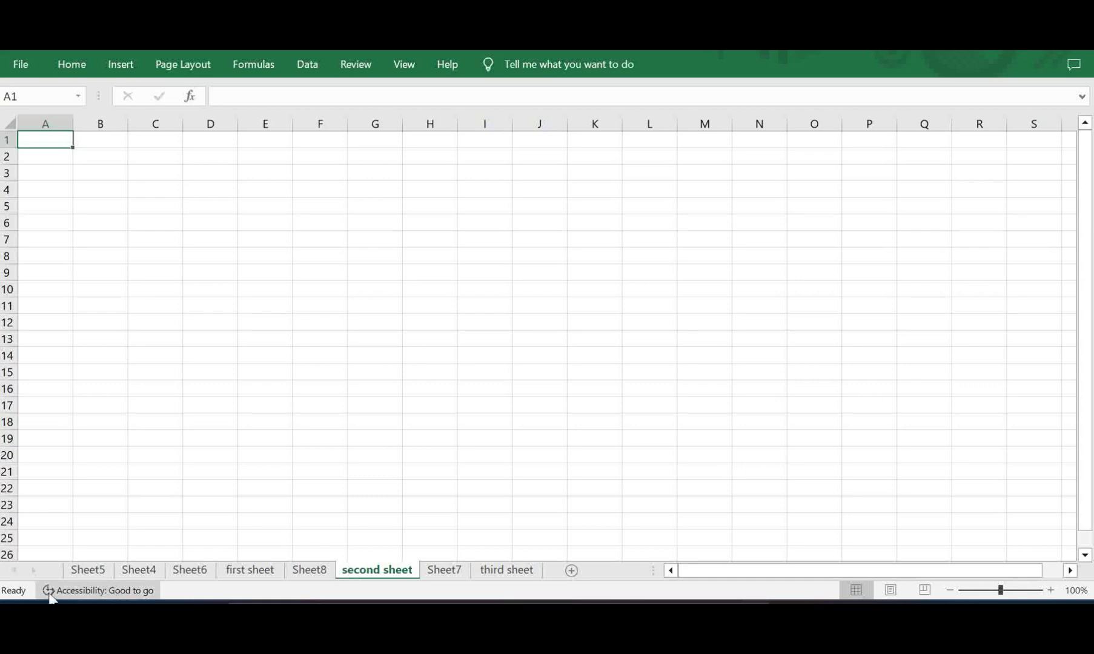
click(252, 573)
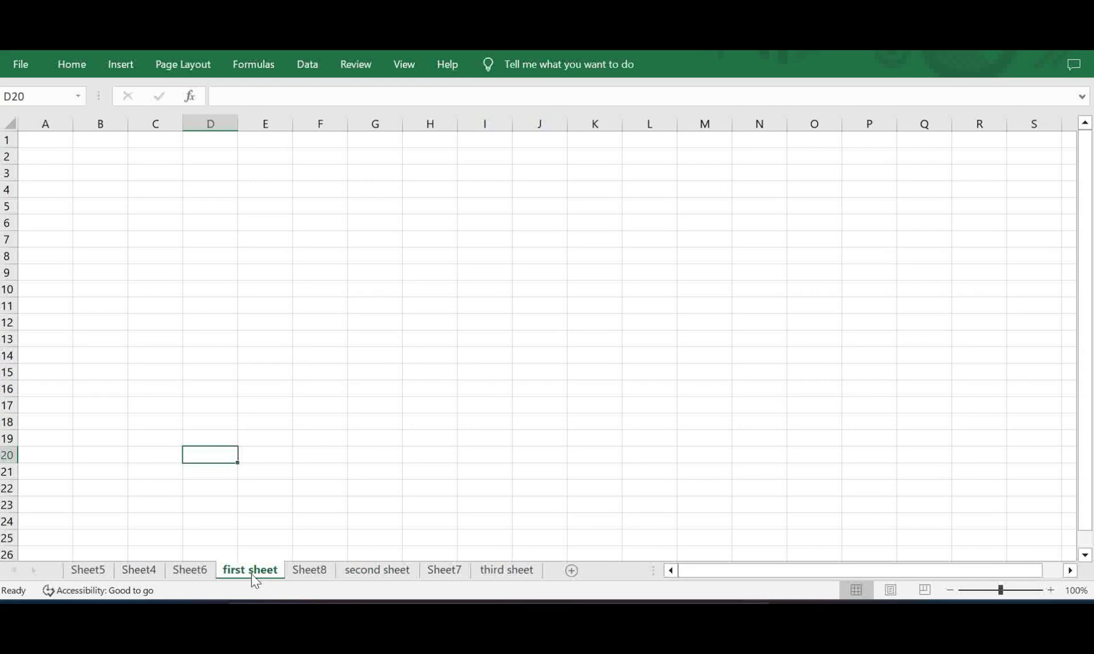
click(382, 572)
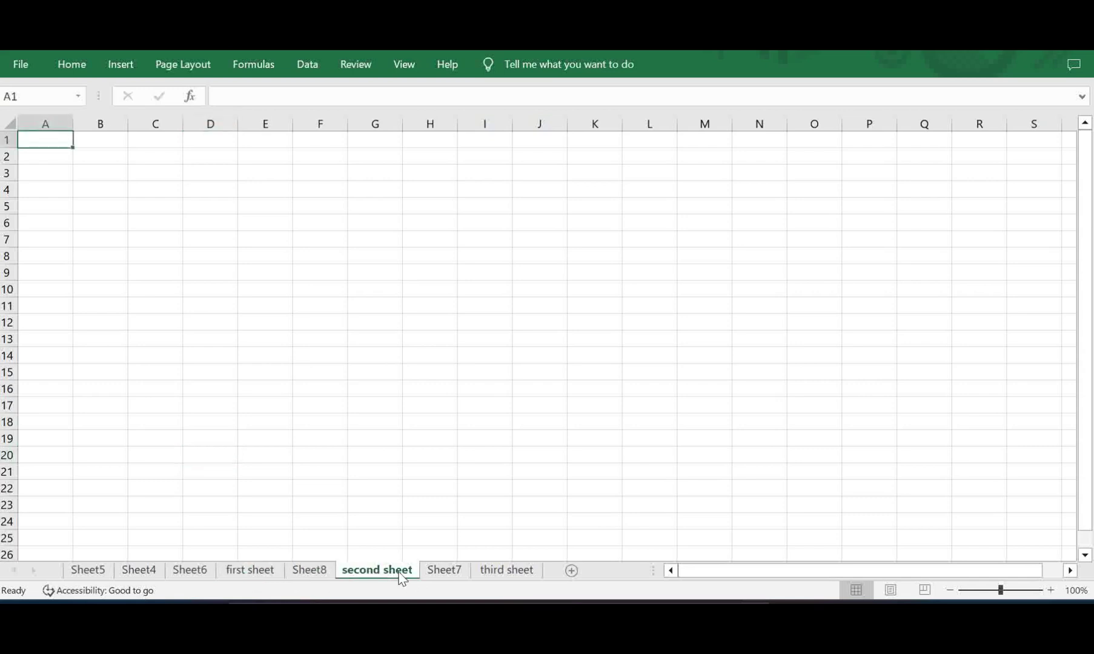
click(499, 572)
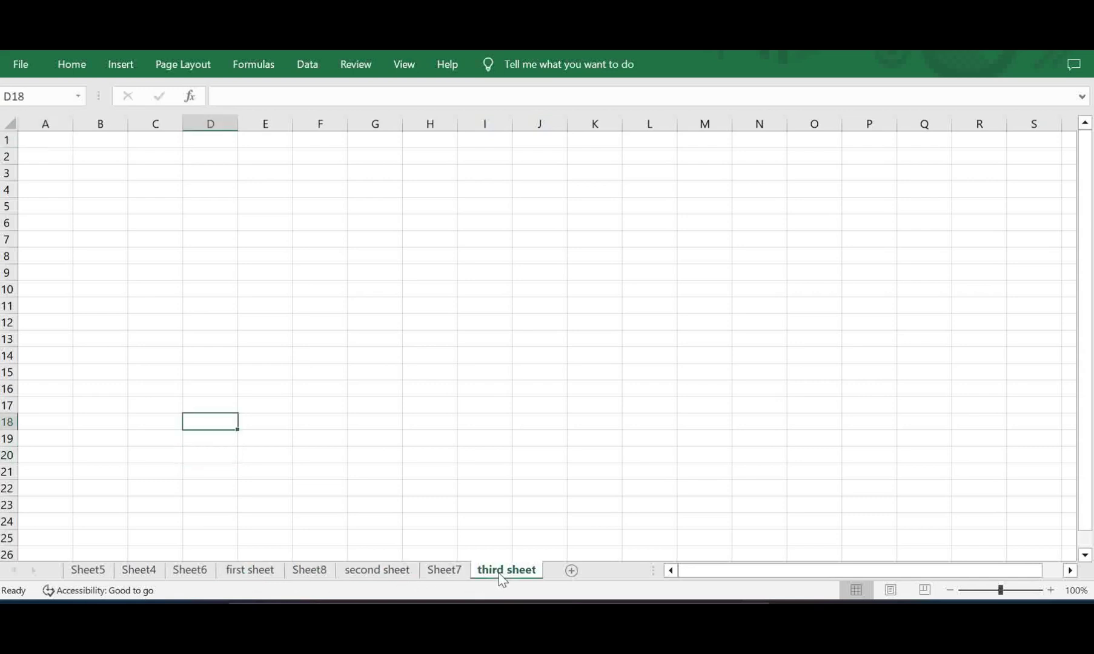
Delete Sheet5 so the tabs begin with Sheet4
click(91, 571)
right_click(96, 578)
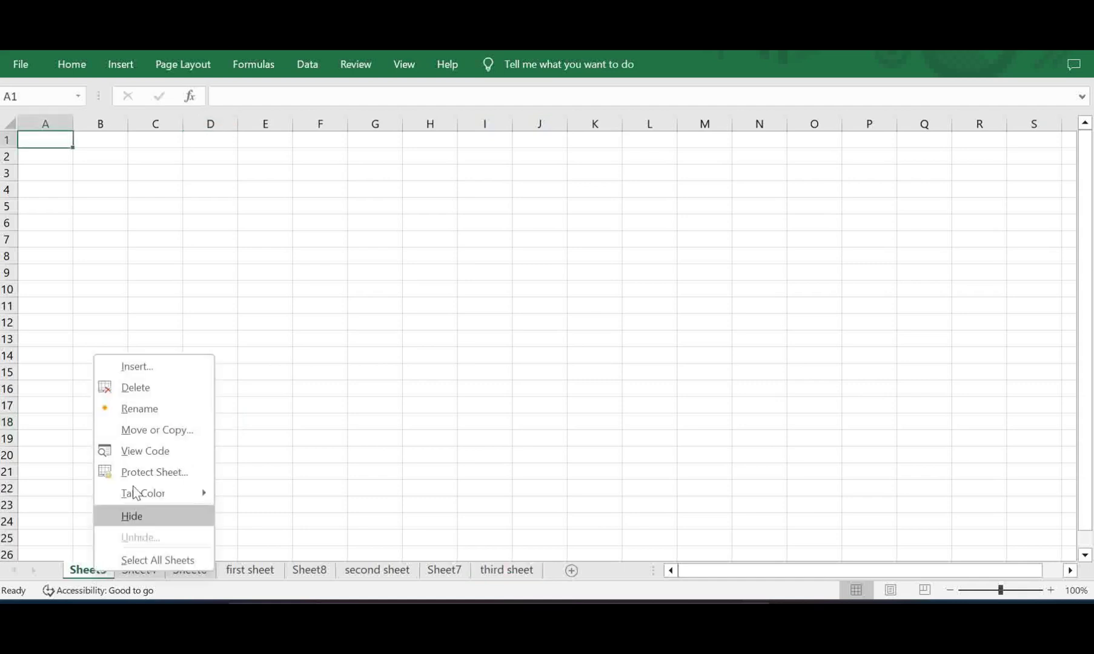
click(146, 398)
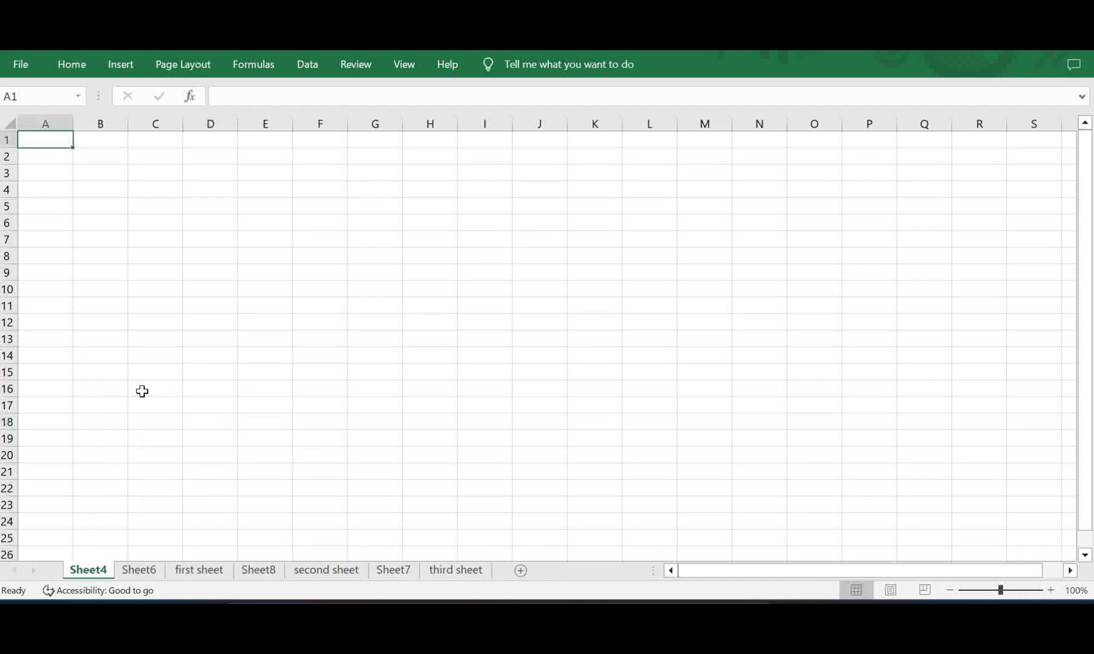
right_click(97, 572)
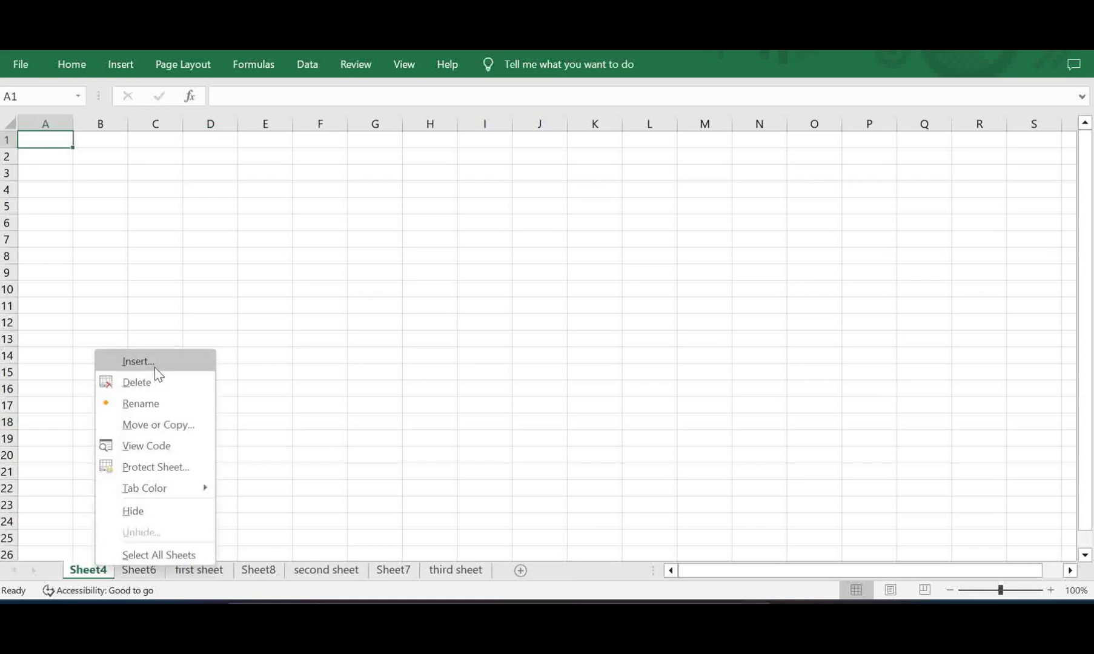
Delete the Sheet4, Sheet6, Sheet8 and Sheet7 tabs, ending on first sheet
click(143, 384)
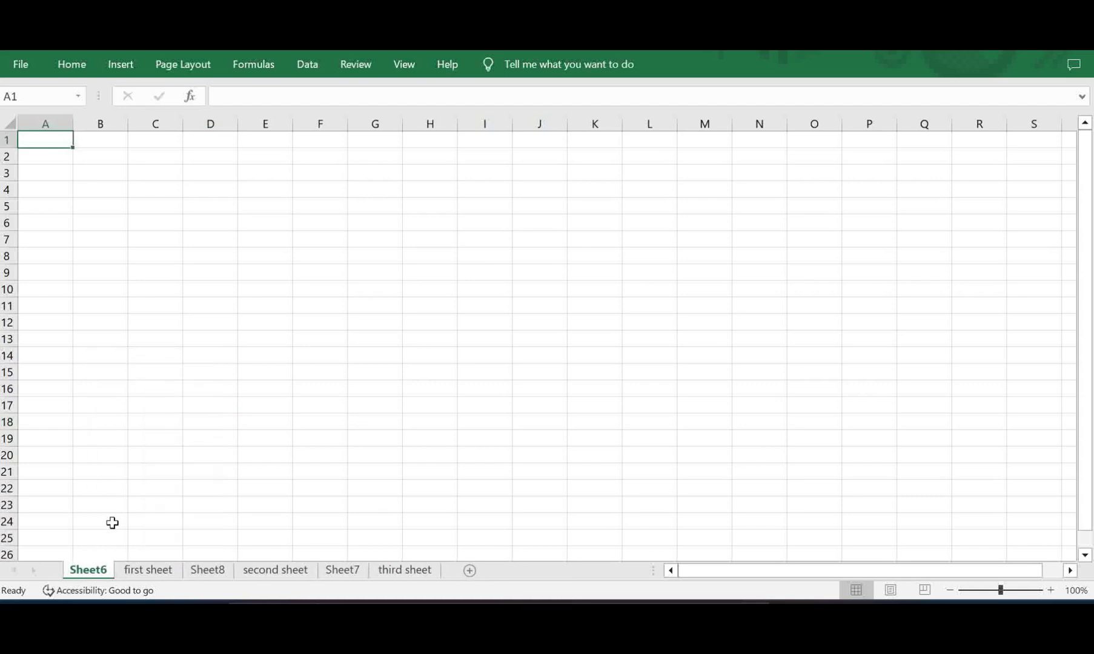
right_click(95, 573)
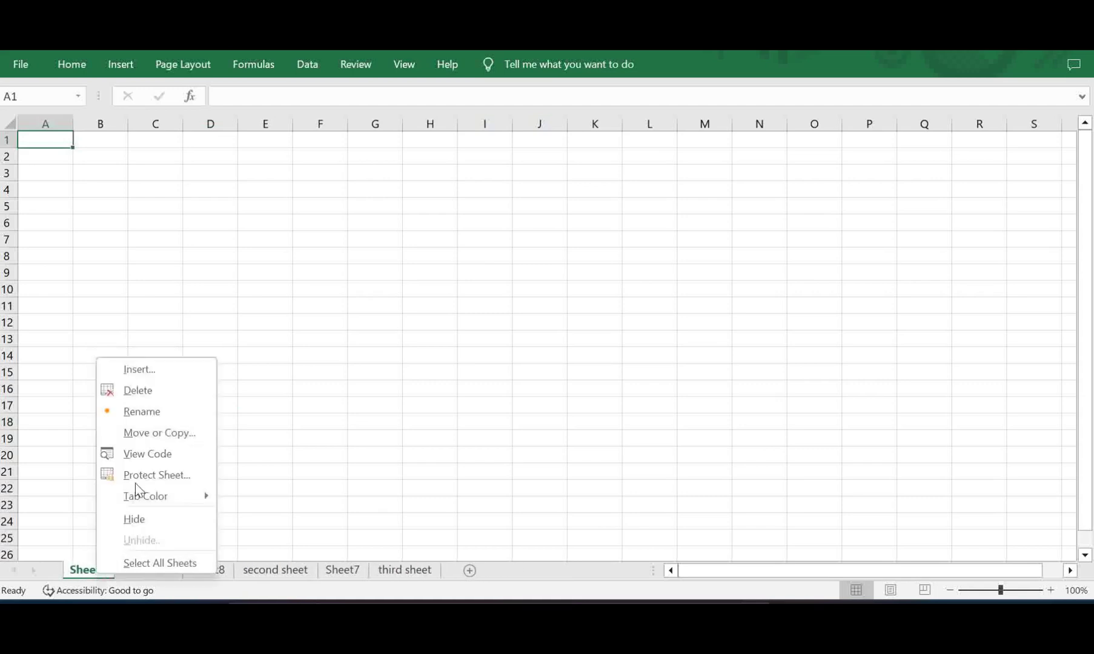
click(163, 400)
click(165, 574)
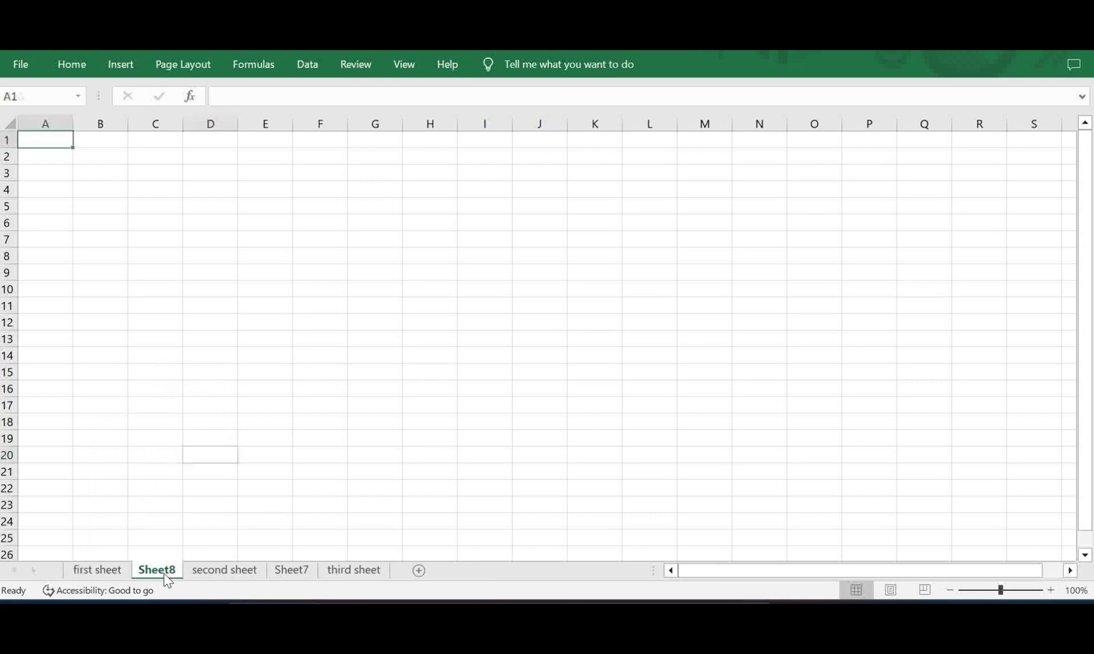
right_click(167, 579)
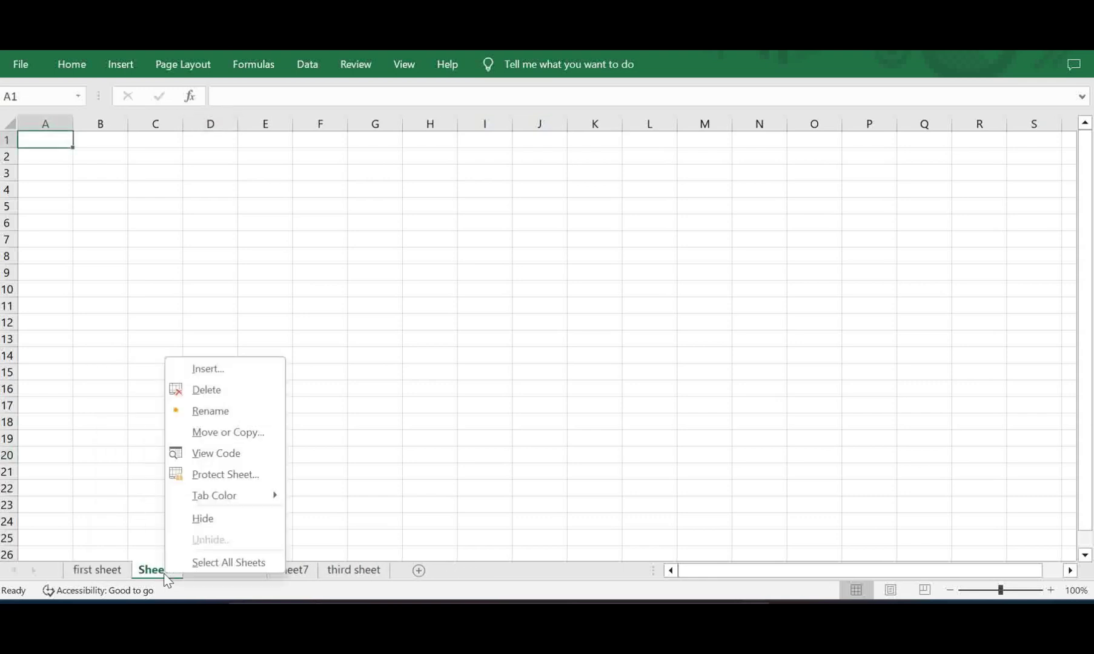
click(228, 394)
click(238, 575)
right_click(239, 572)
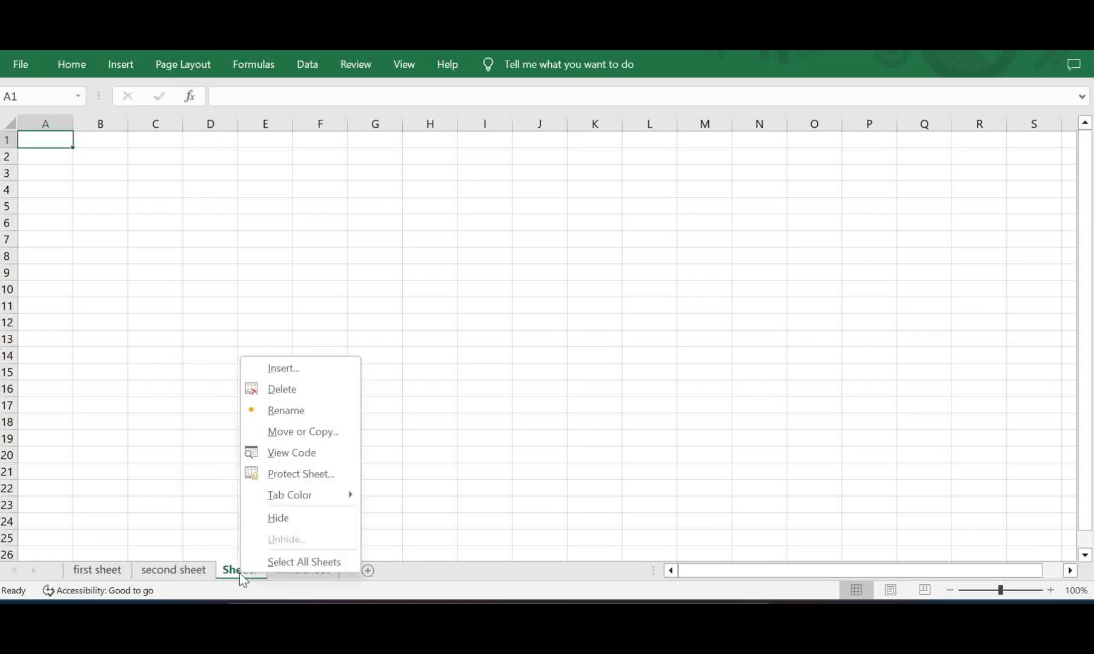
click(283, 389)
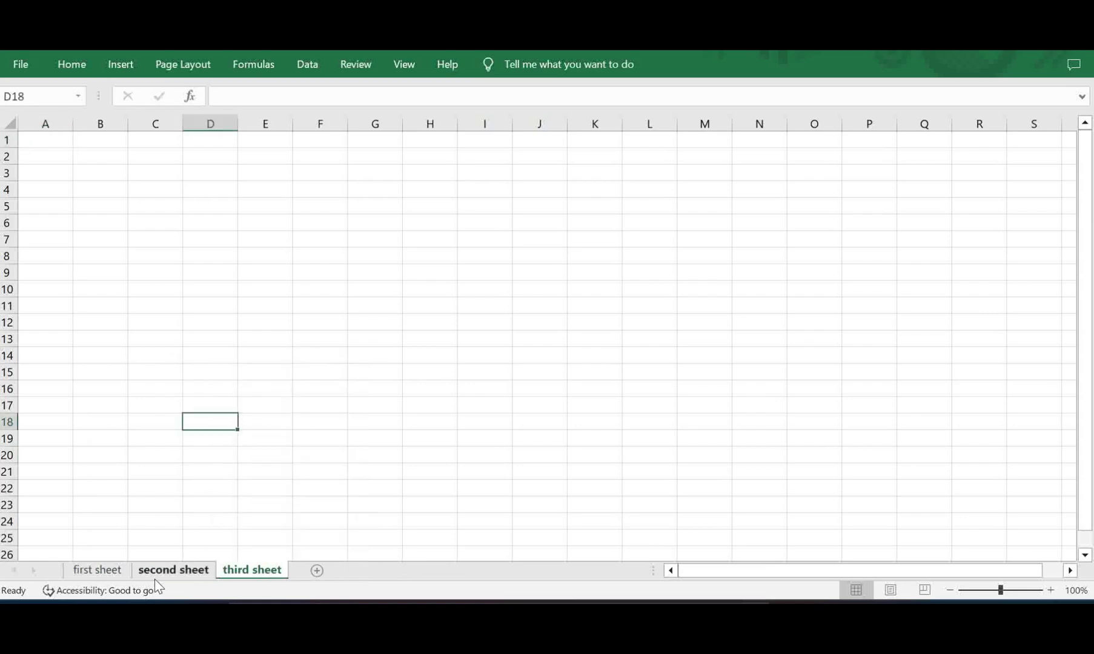
click(87, 572)
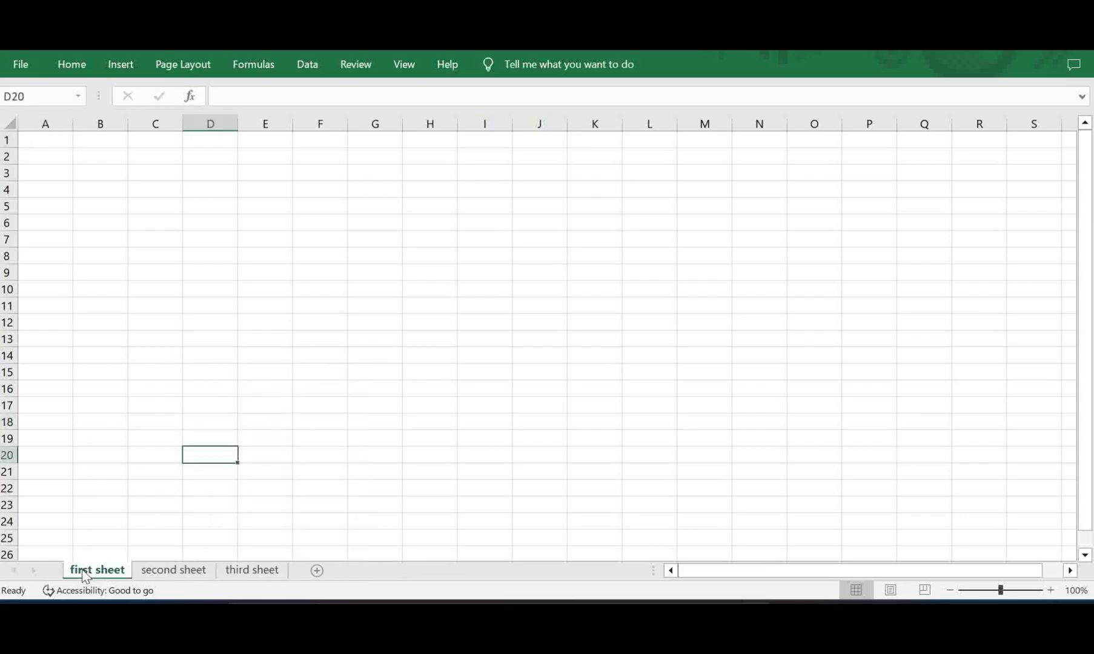
Move first sheet within Book2 to (move to end), after third sheet
right_click(85, 576)
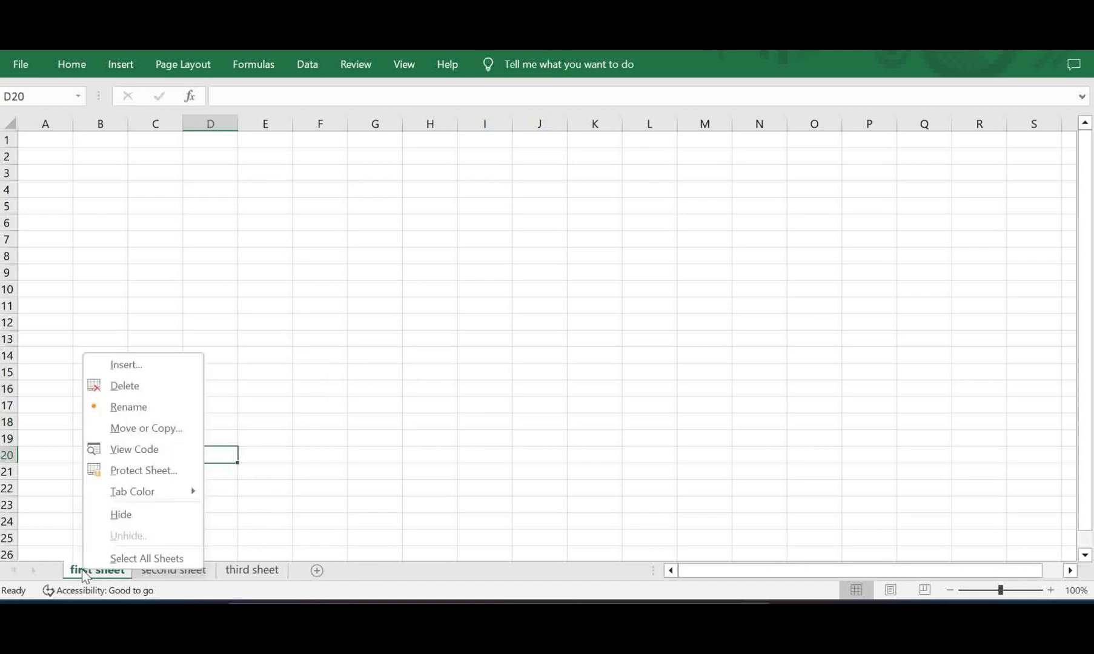
click(151, 430)
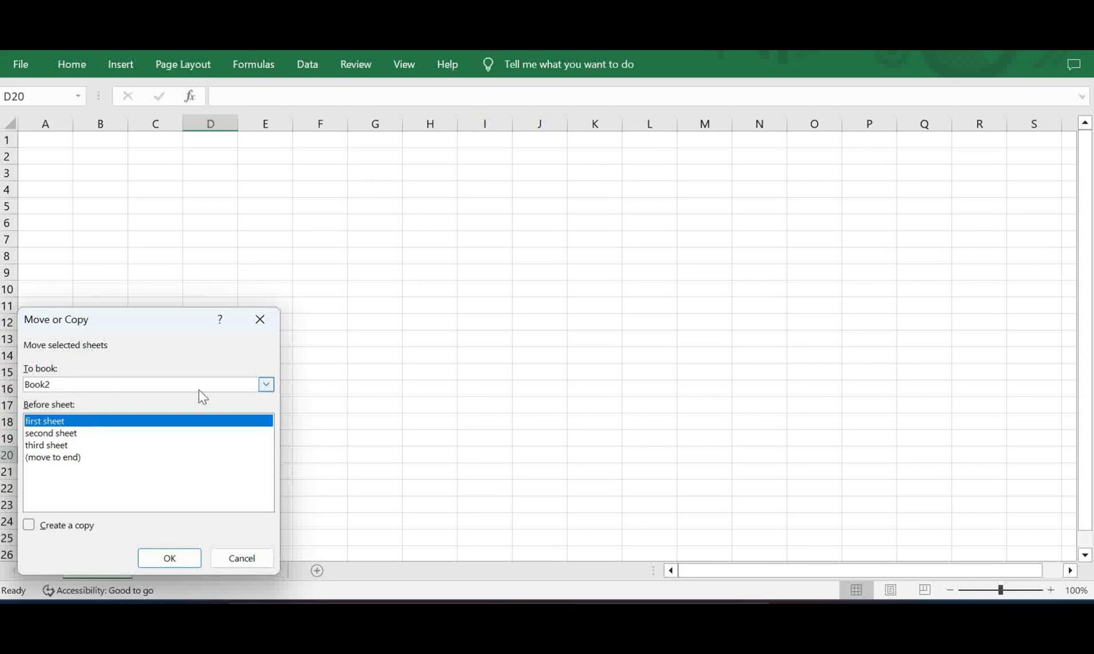
click(266, 386)
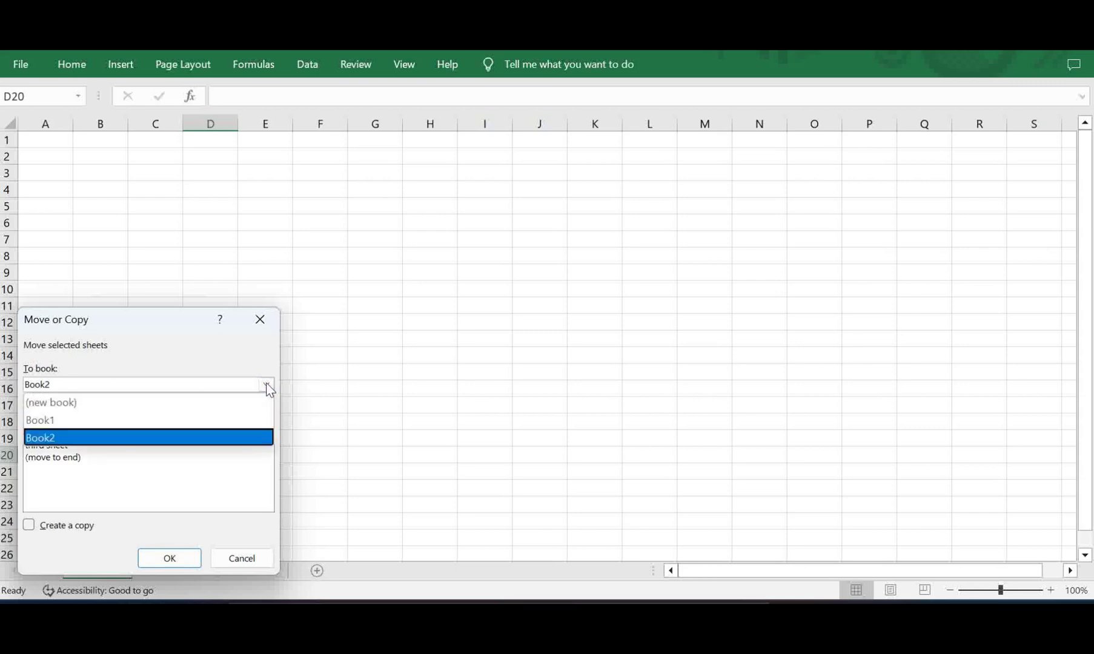
click(42, 441)
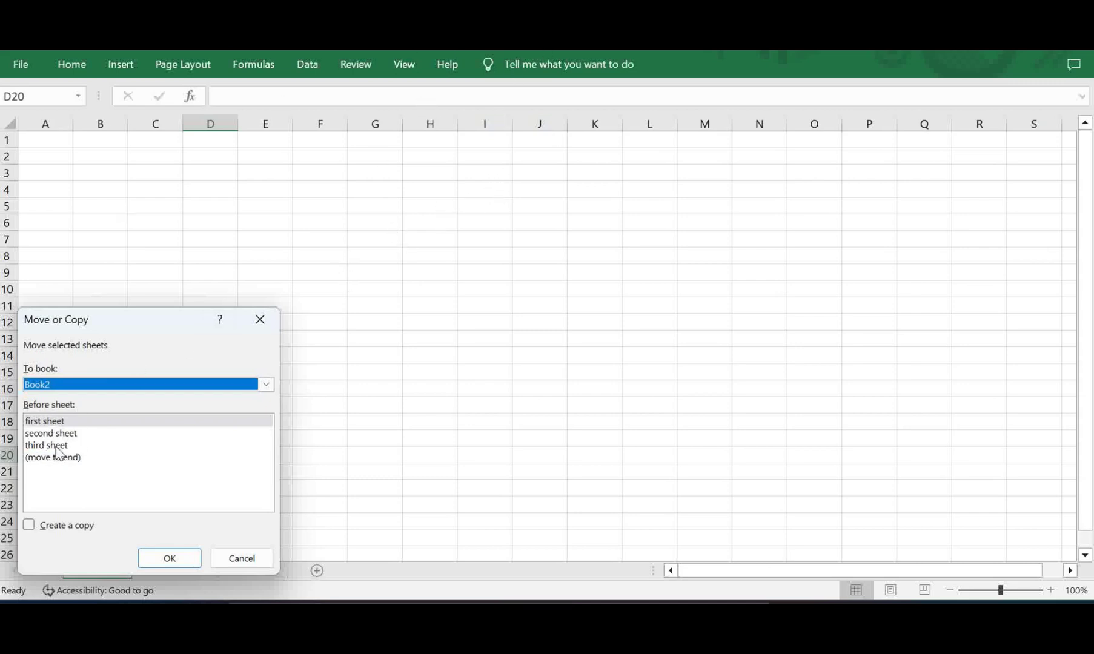
click(76, 463)
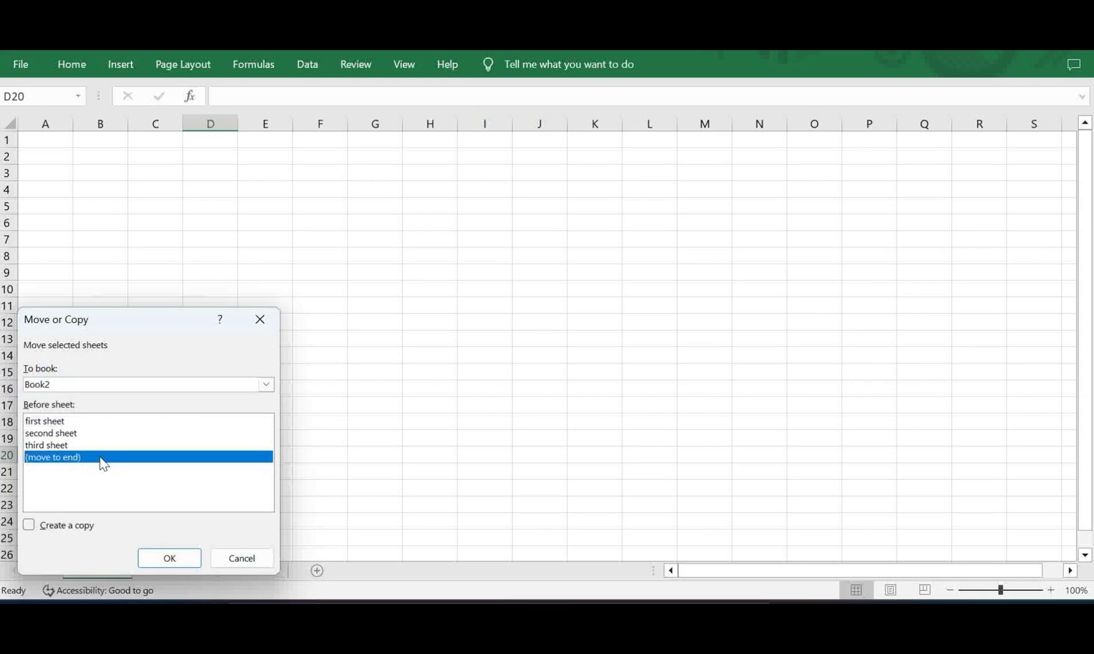
click(169, 557)
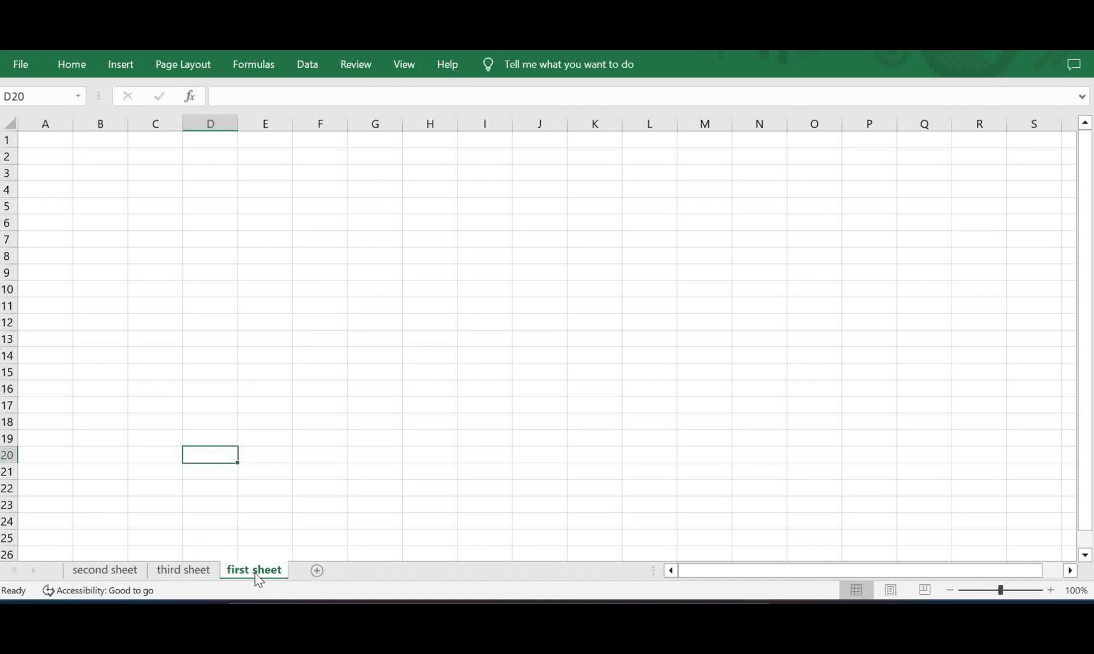
Copy second sheet to a (new book) with Create a copy, then close Book3 unsaved
click(99, 572)
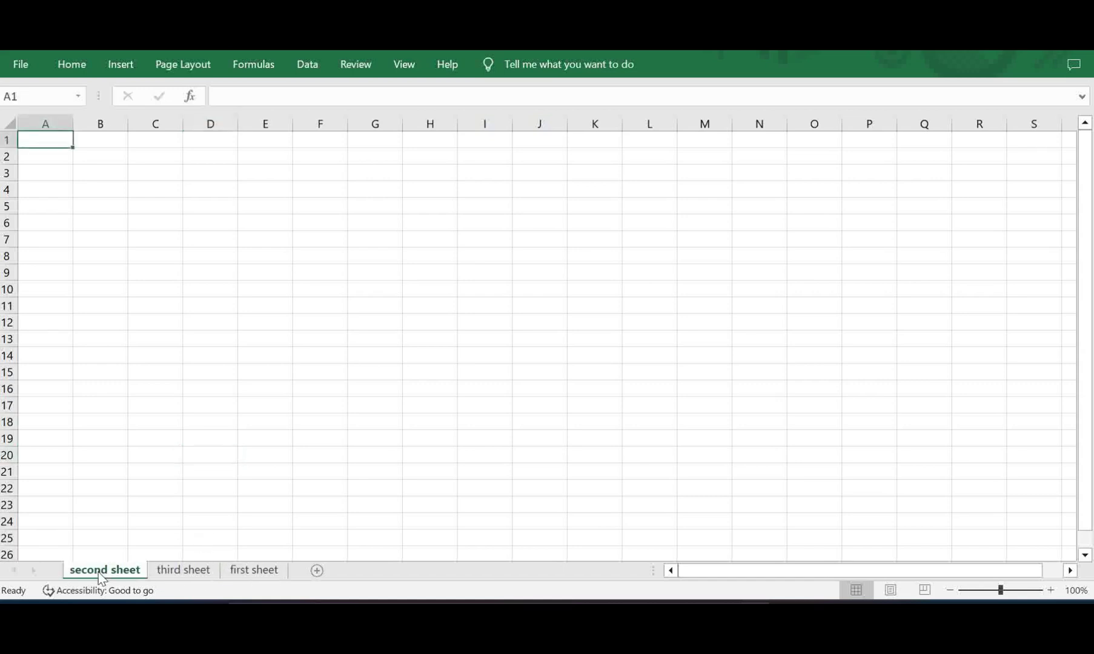
right_click(111, 571)
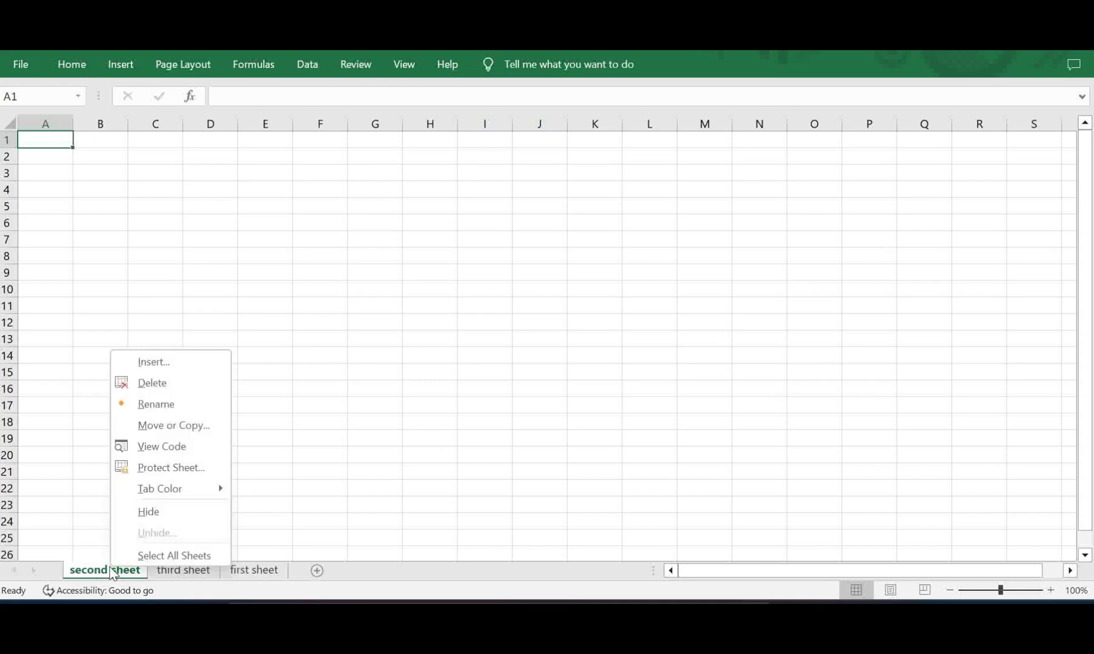
click(202, 432)
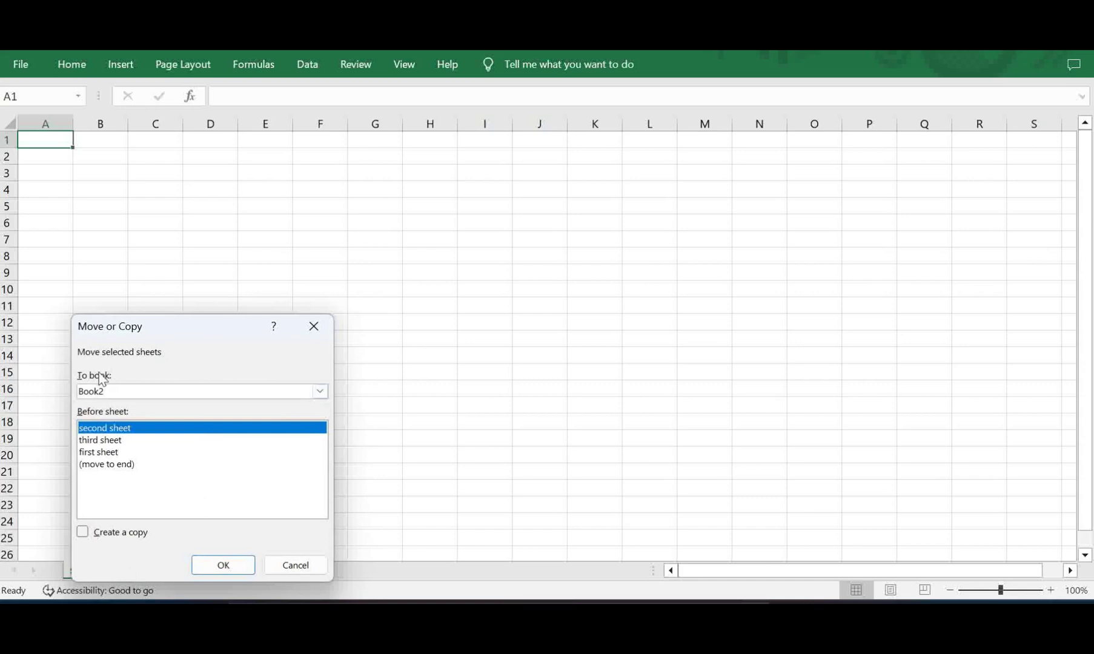
click(107, 391)
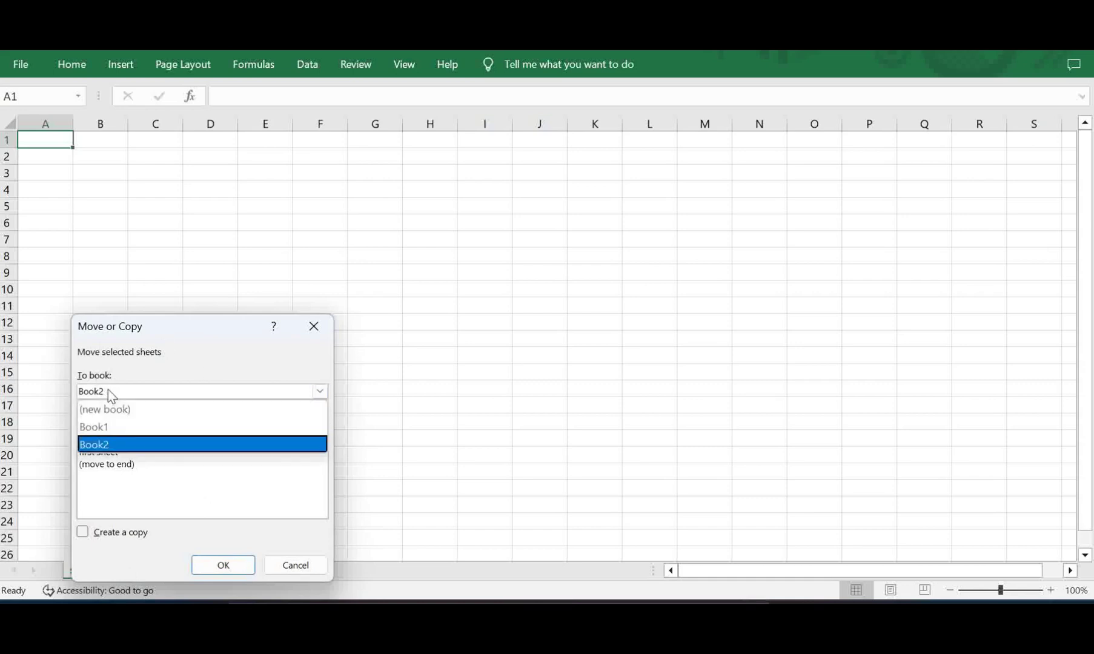
click(131, 414)
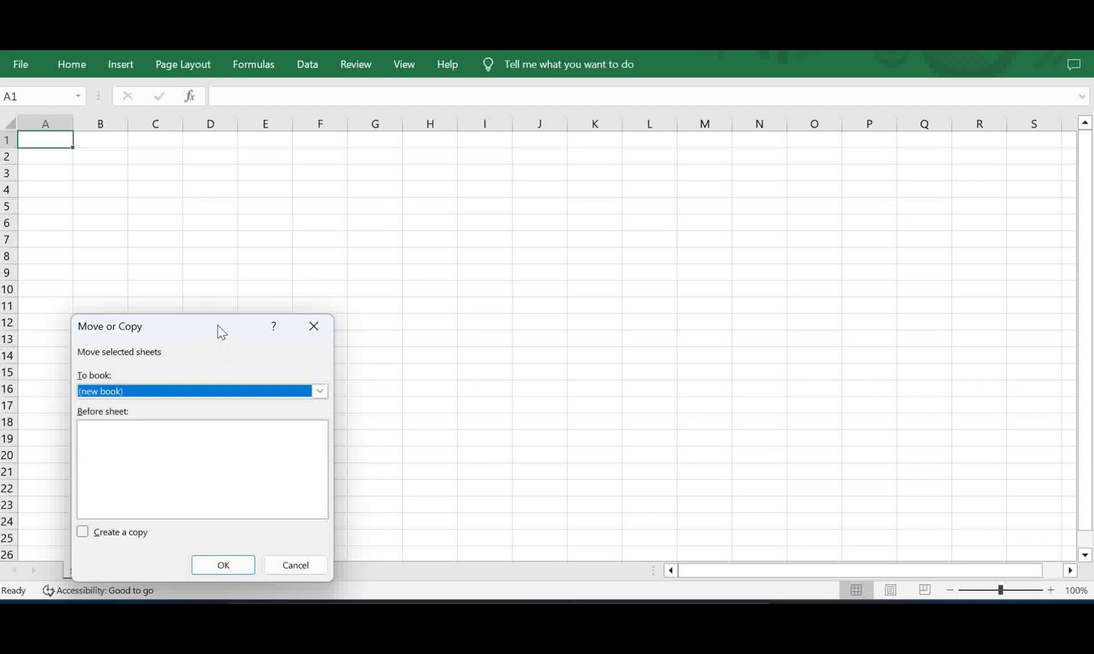
drag(218, 327, 490, 208)
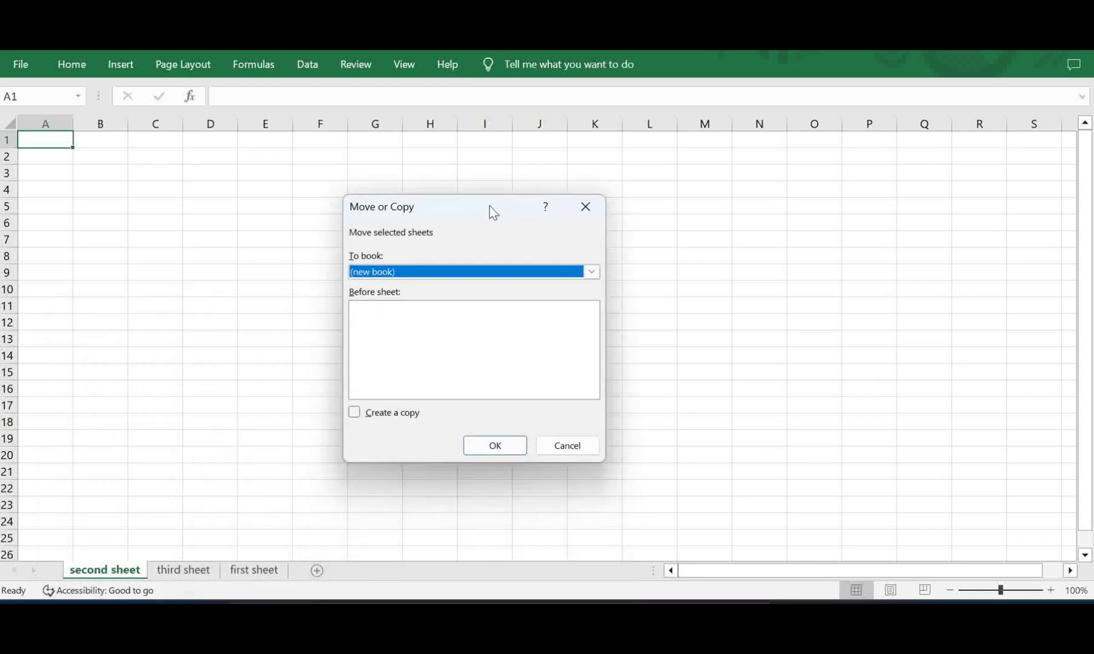
click(353, 414)
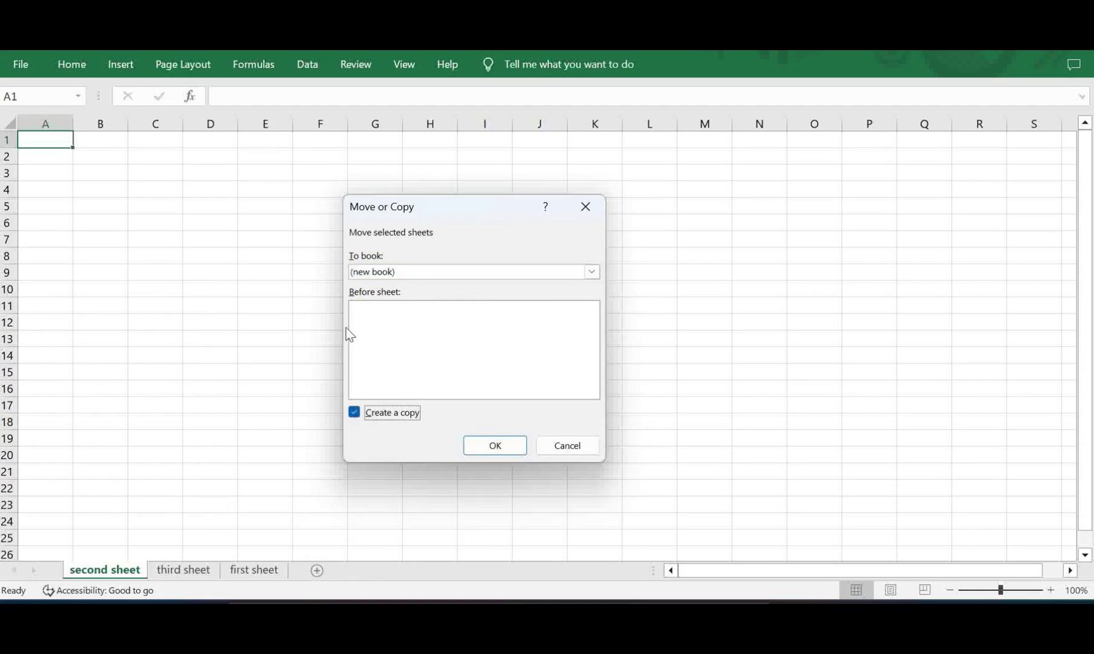
click(496, 449)
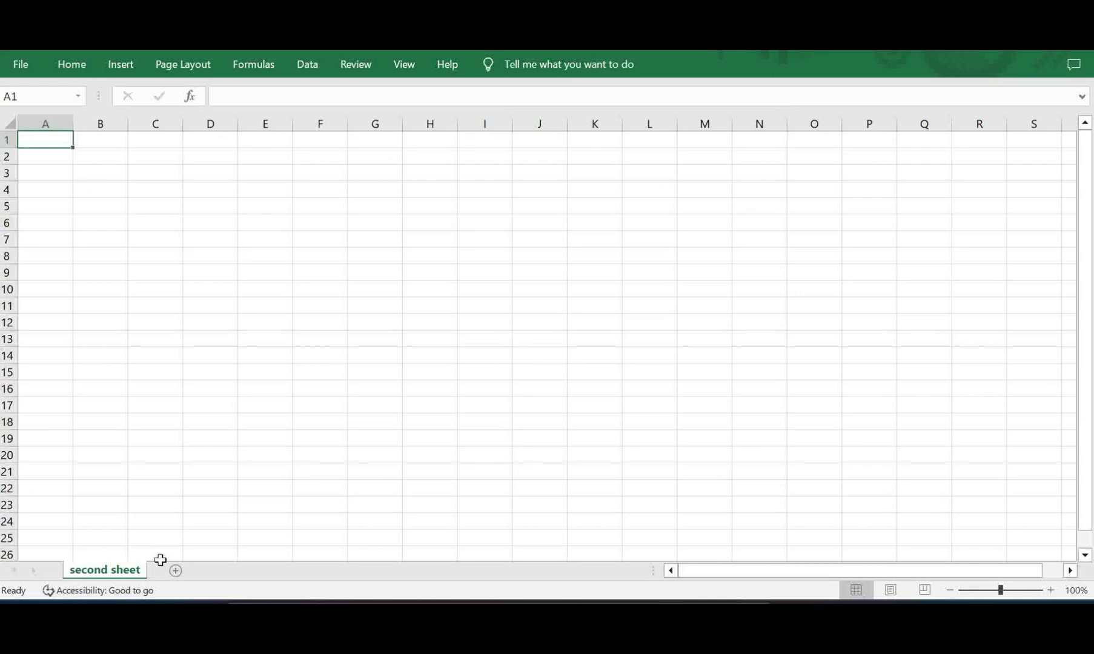
click(1077, 54)
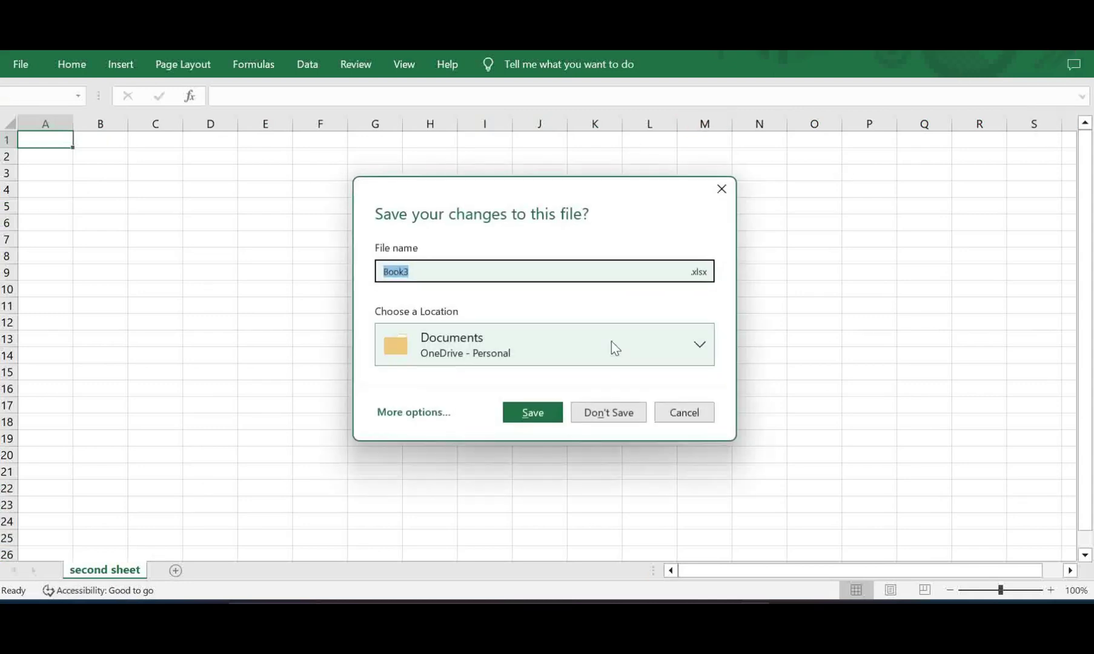
click(612, 413)
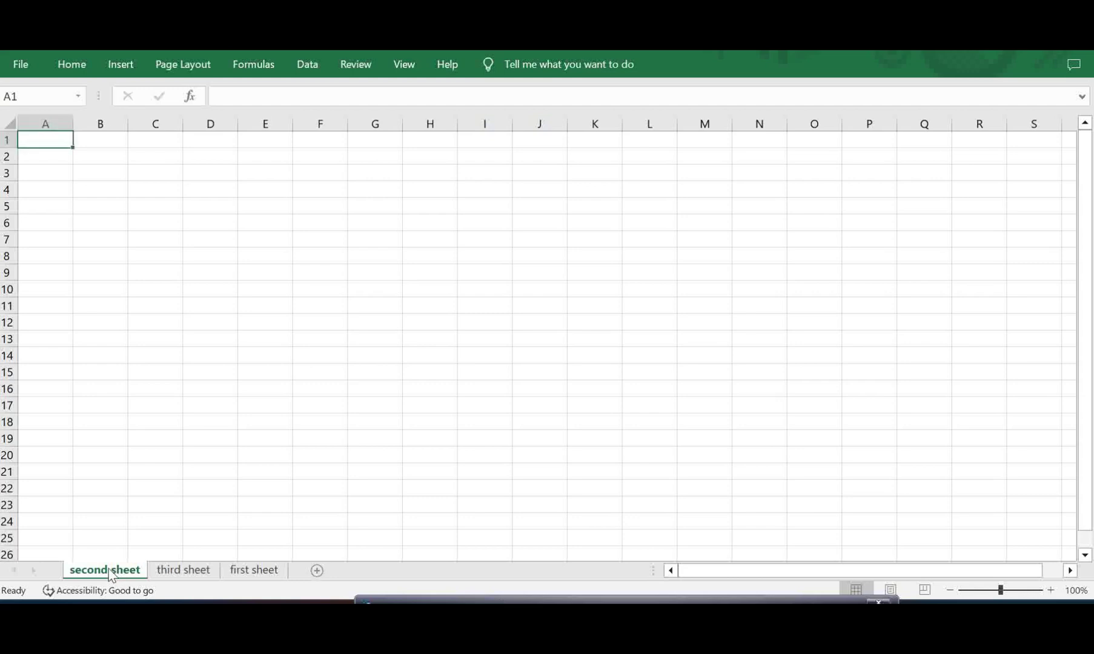
Move 'second sheet' to a new workbook (Book4), then close Book4 without saving
right_click(109, 572)
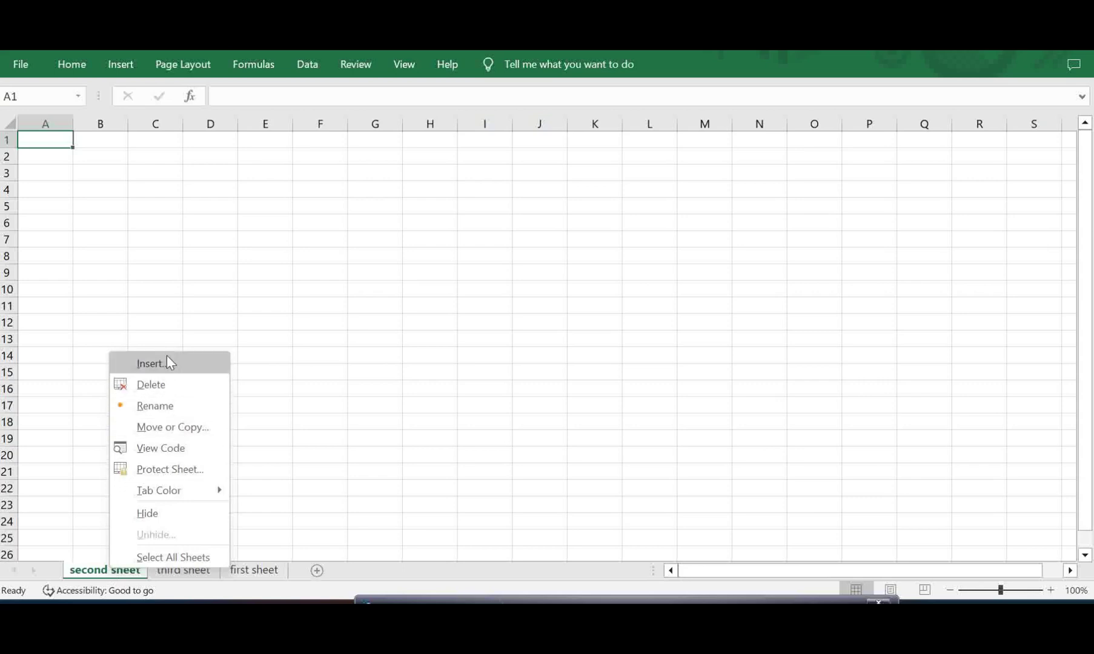
click(177, 429)
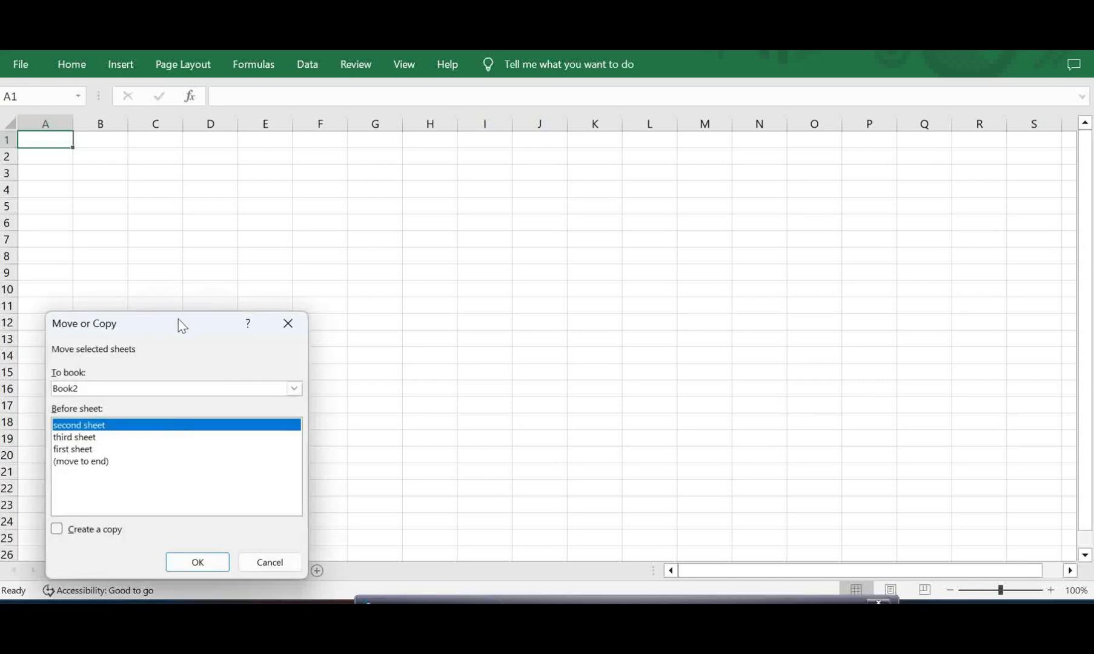
drag(178, 321, 488, 275)
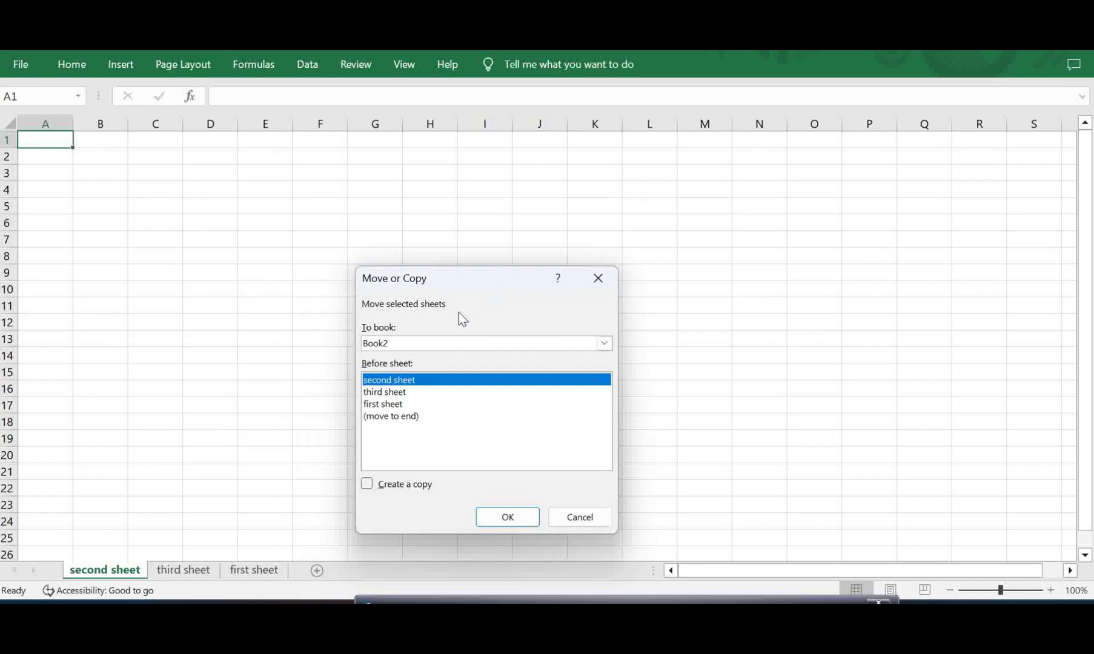
click(427, 343)
click(383, 362)
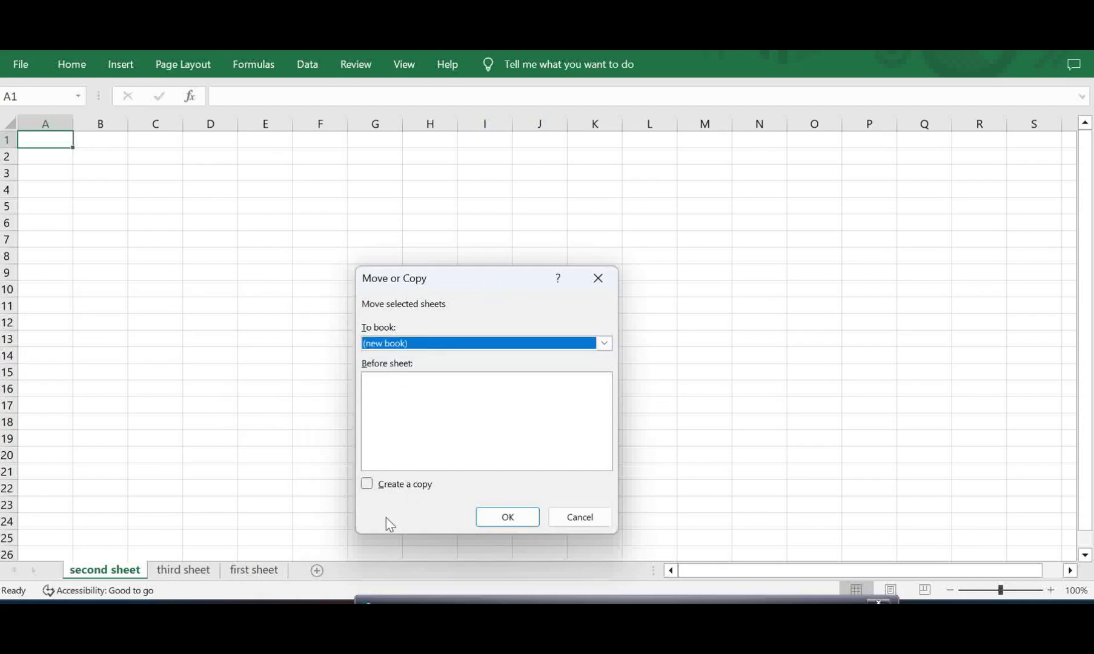
click(505, 517)
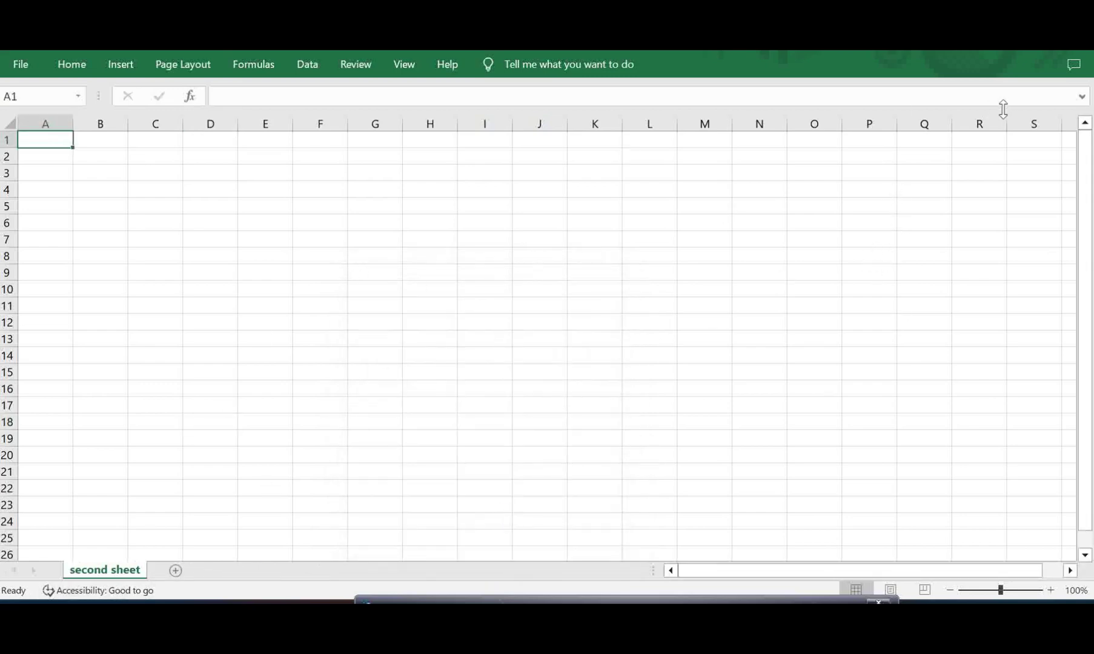
key(ctrl+w)
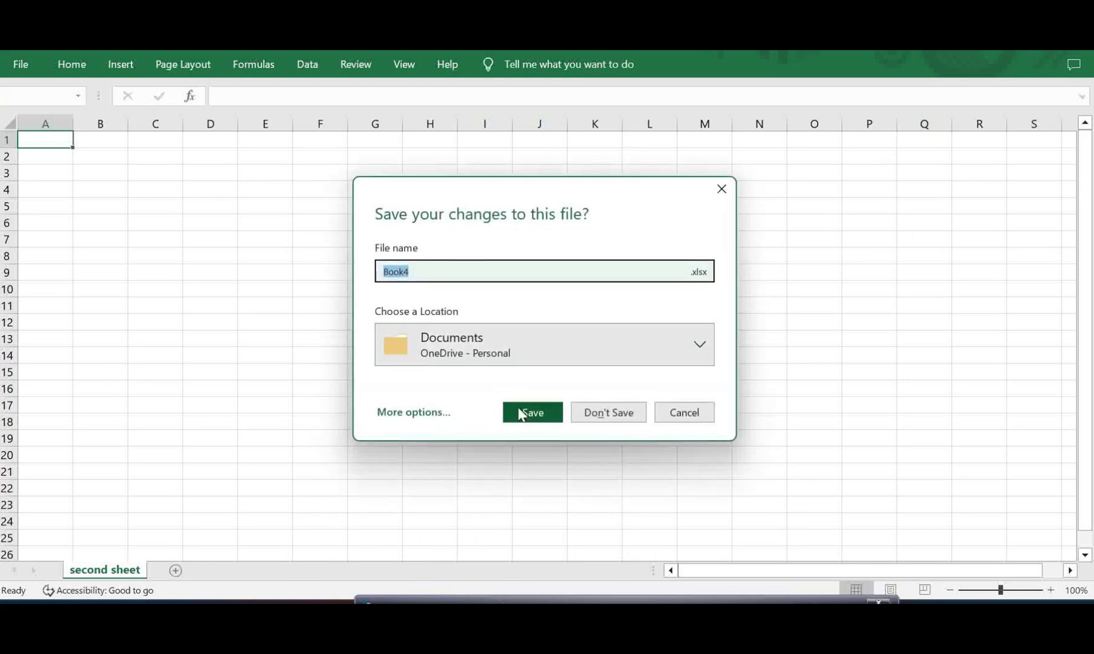
click(623, 414)
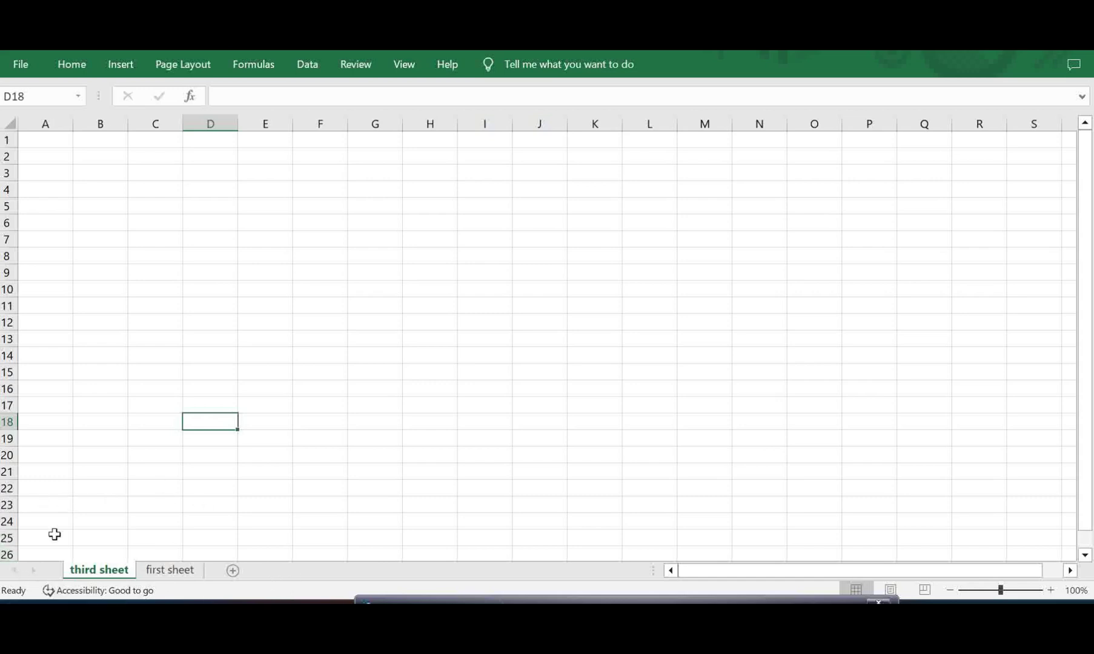
right_click(113, 578)
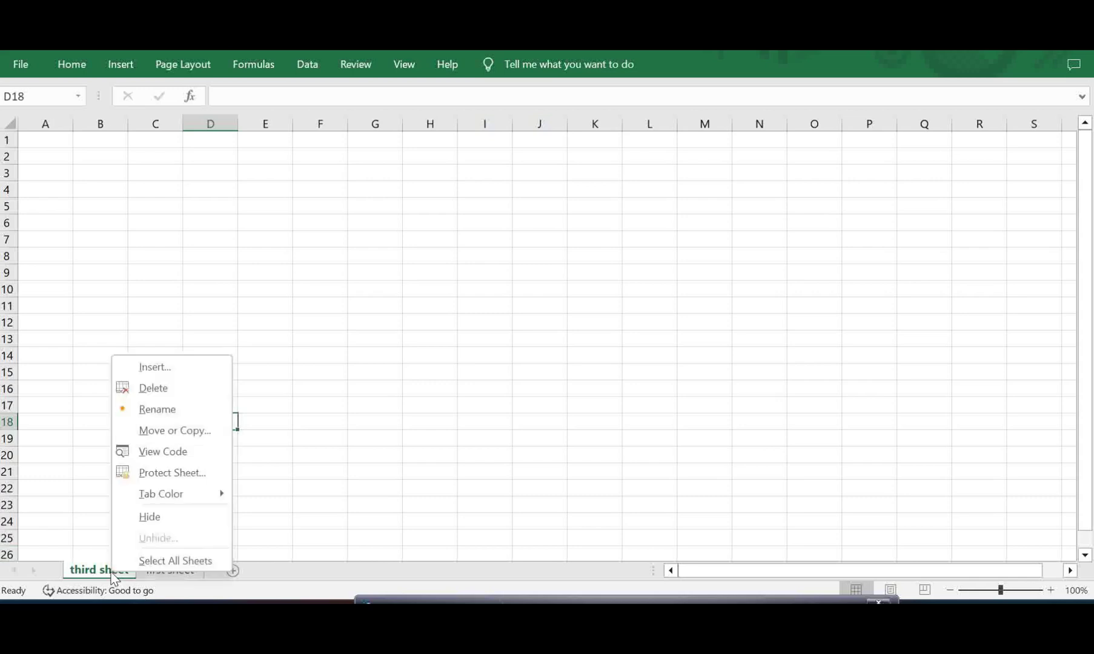
click(204, 439)
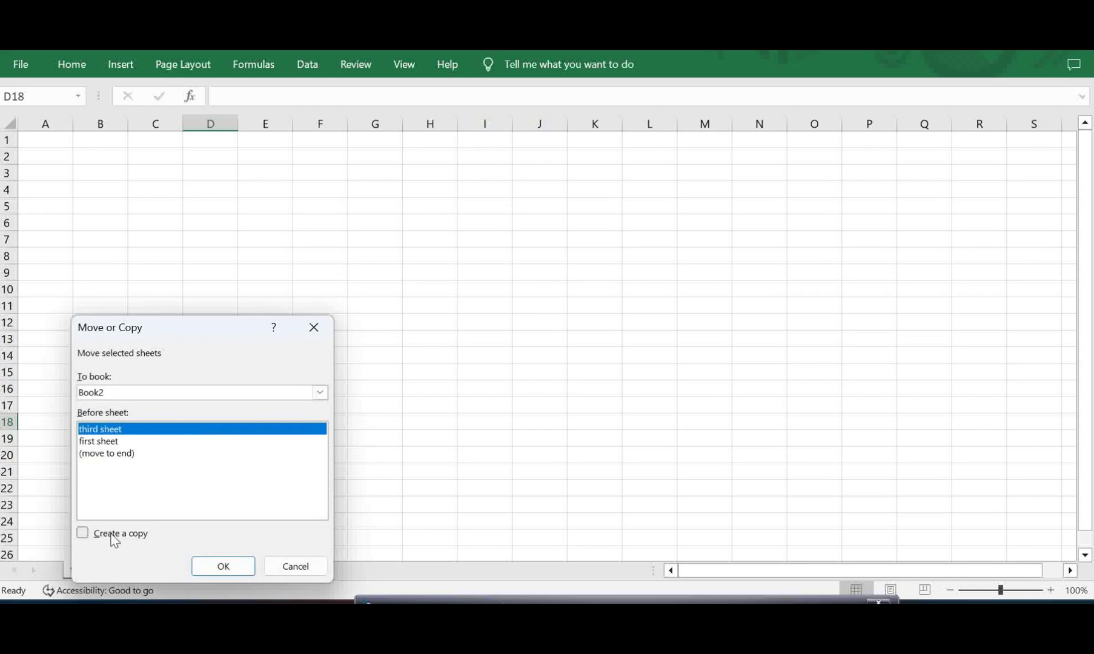
click(296, 568)
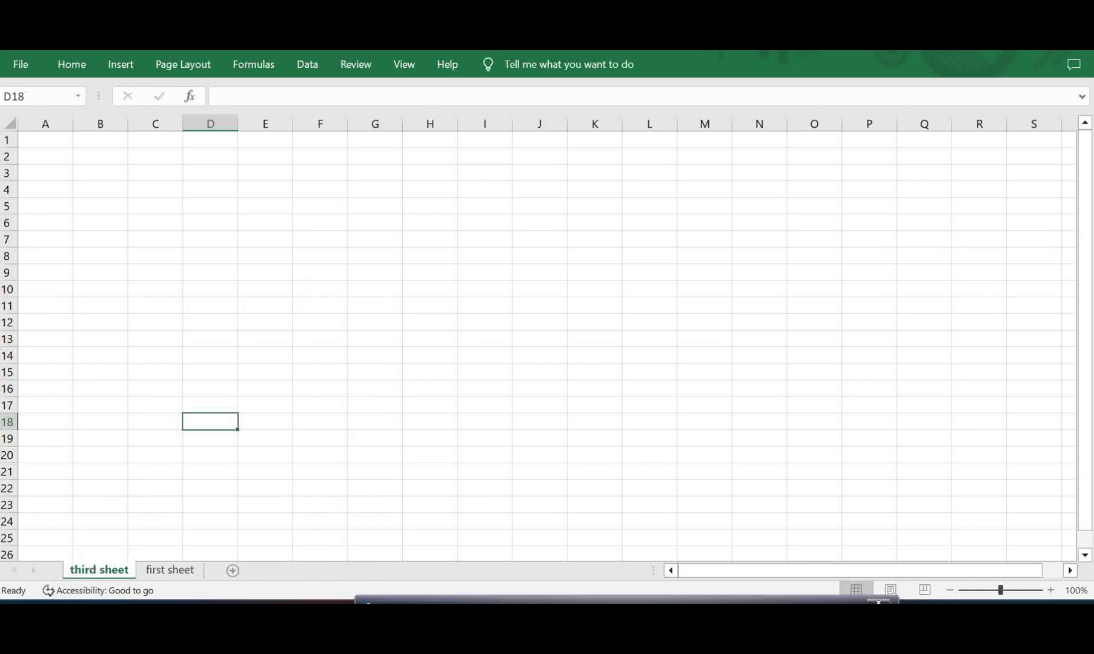
Insert Sheet9 after third sheet and Sheet10 and Sheet11 after first sheet, then select Sheet10
click(233, 574)
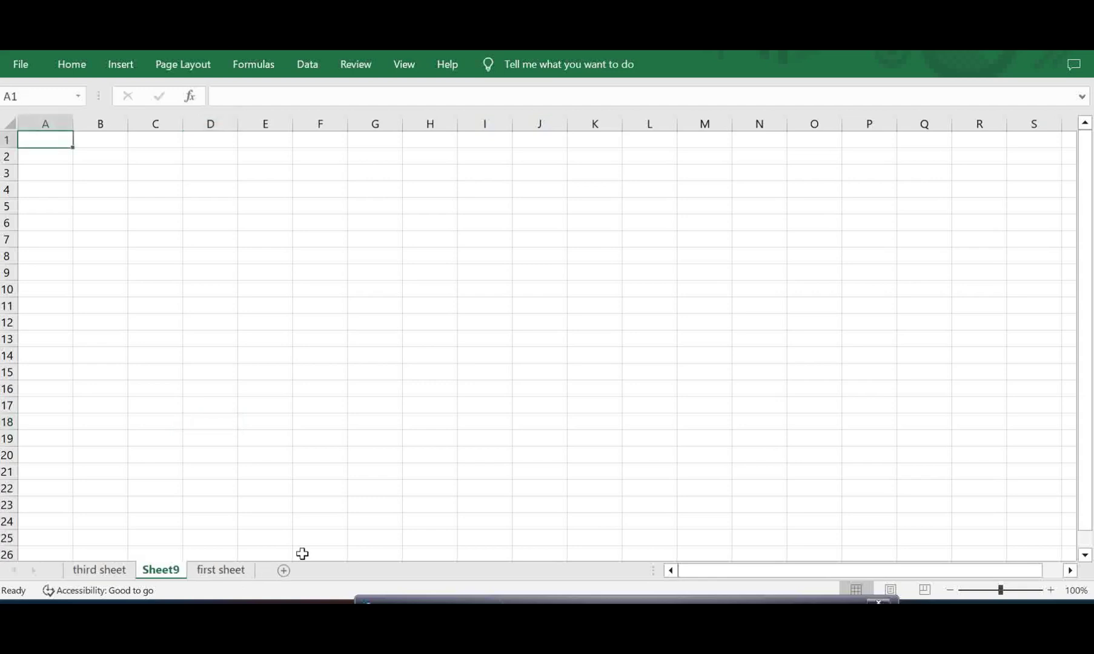
click(224, 574)
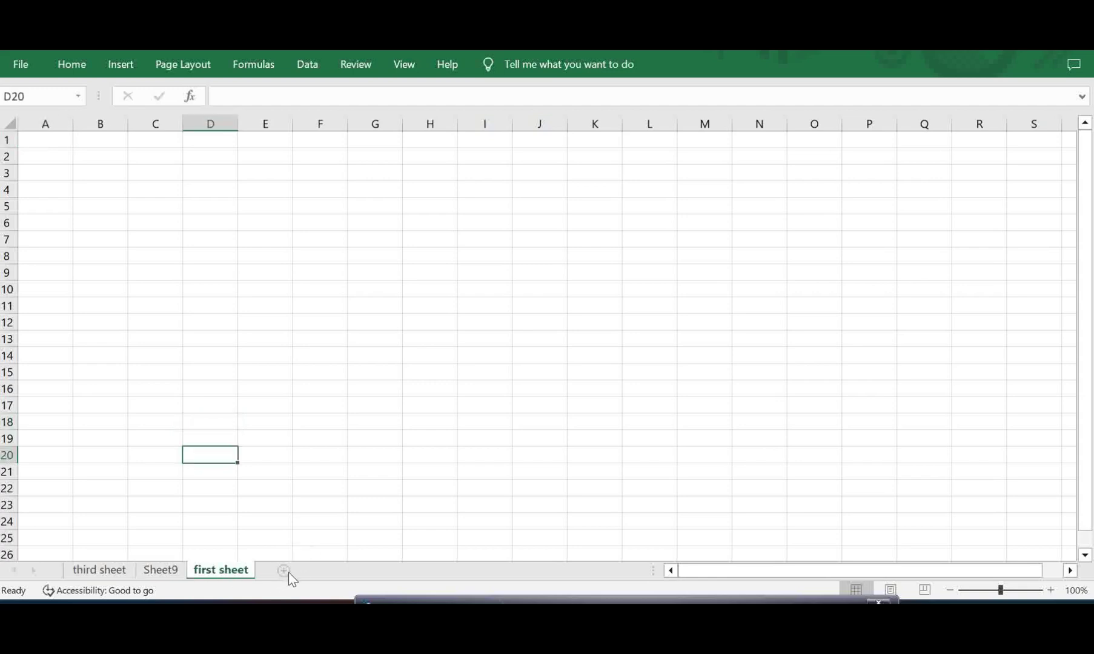
click(288, 572)
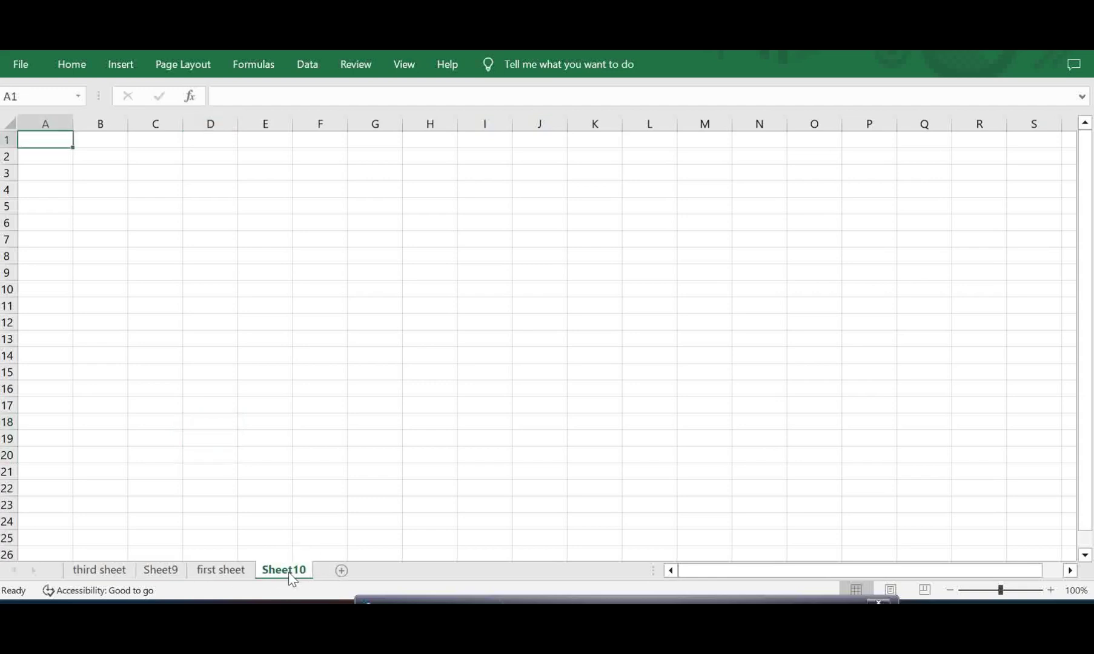
click(341, 571)
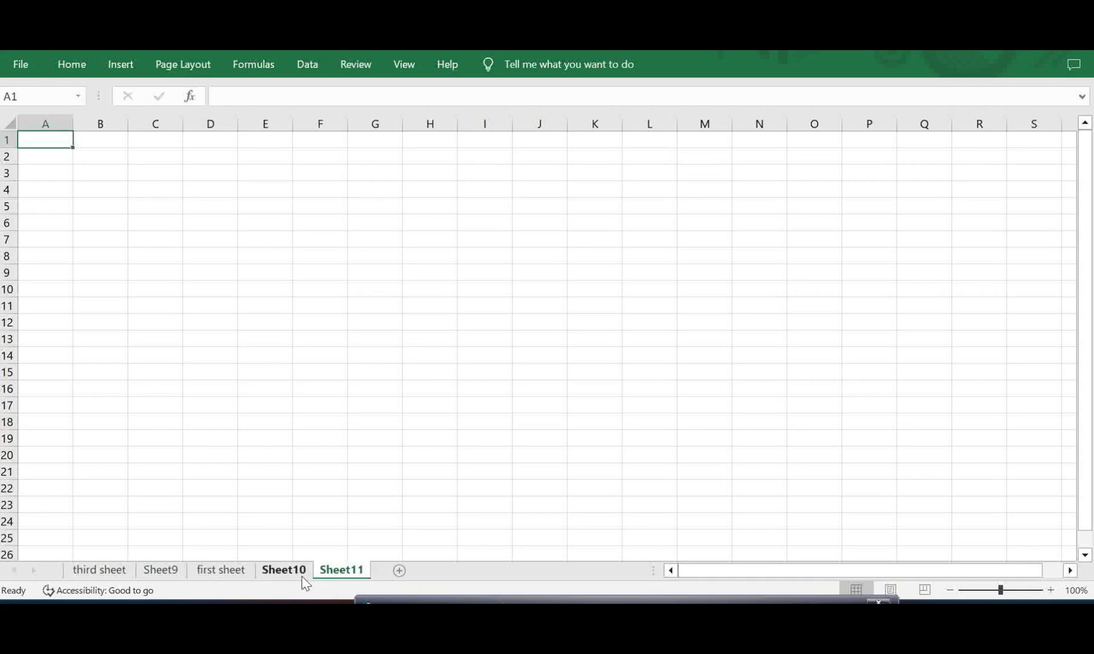
click(286, 576)
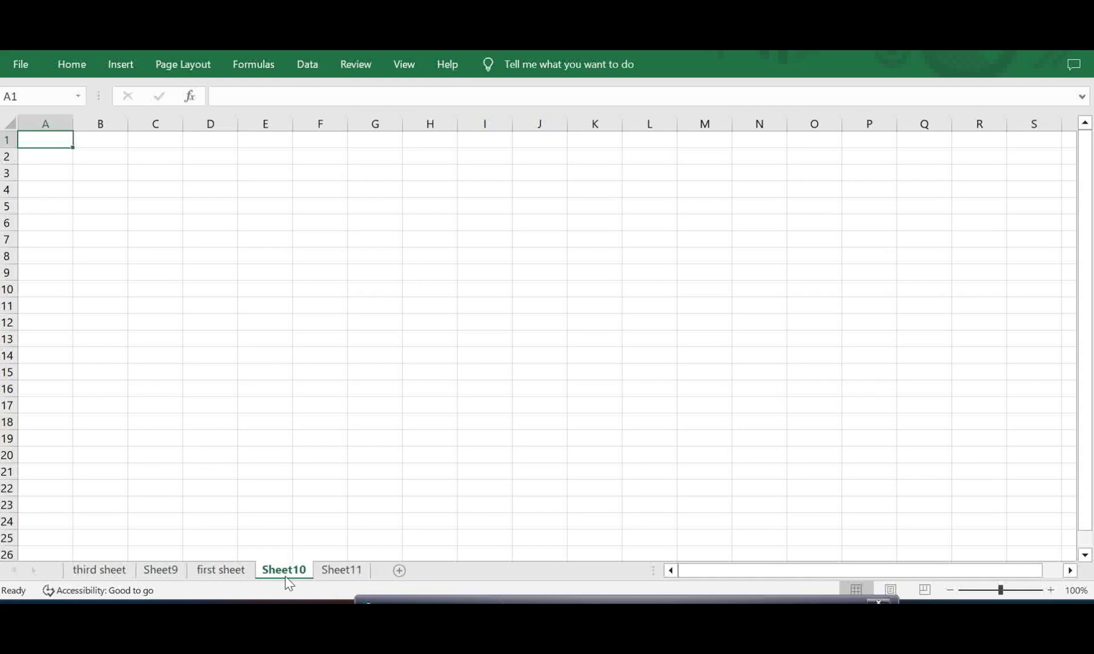